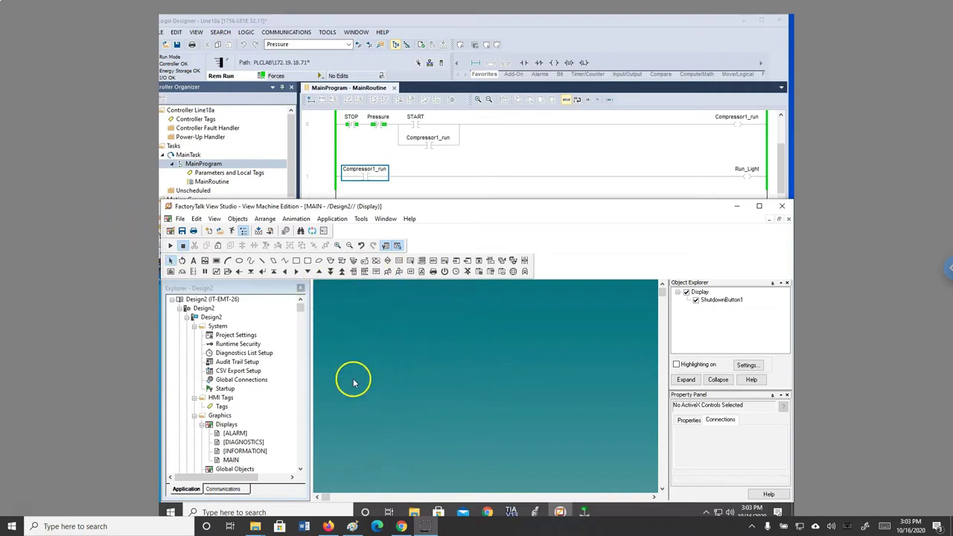
- Review the STOP and START contacts on rung 0 of the ladder logic
left_click(500, 155)
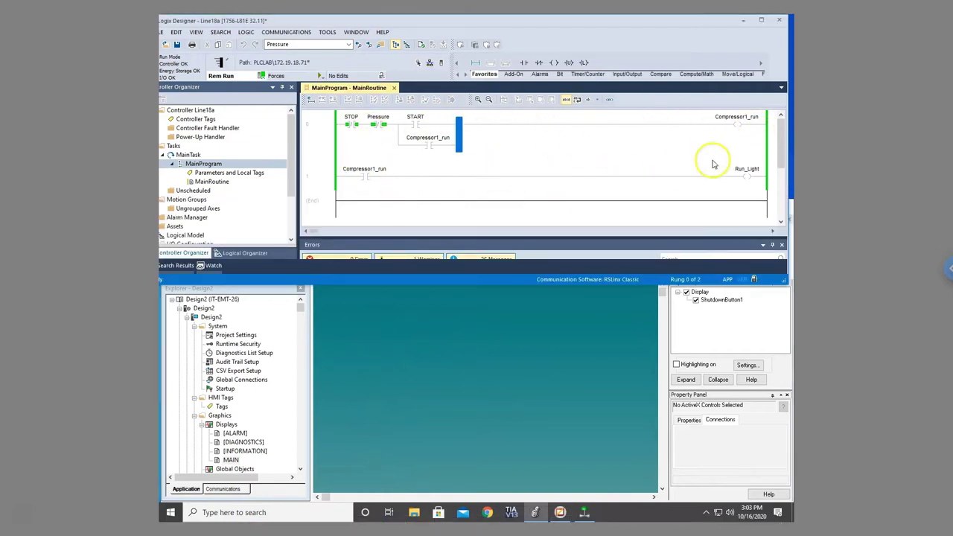
left_click(357, 119)
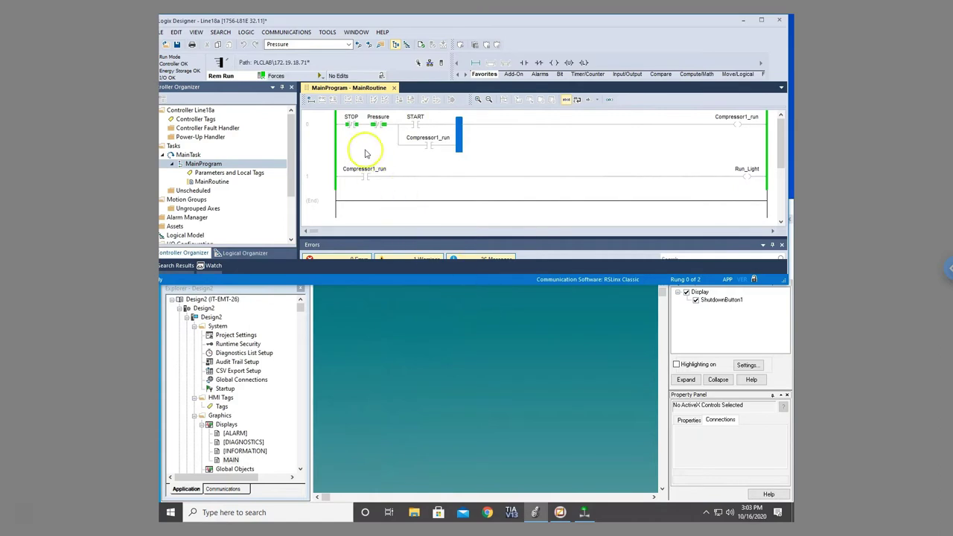
left_click(417, 134)
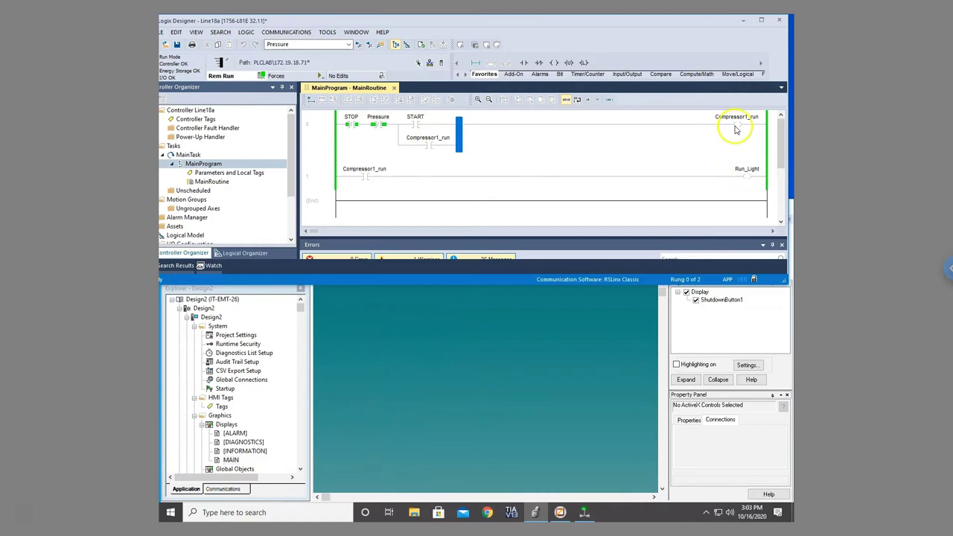
left_click(486, 382)
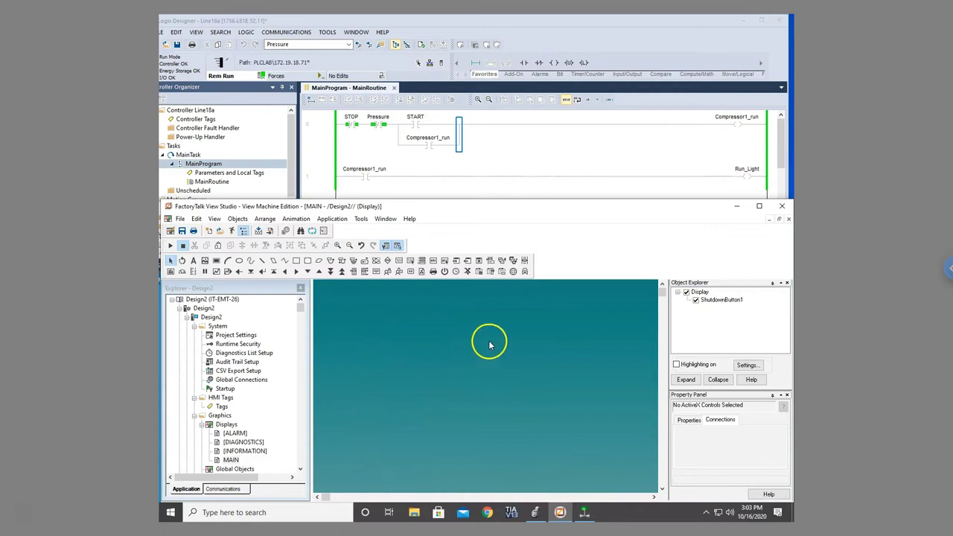
- Draw a momentary push button on the upper left of the MAIN display
left_click(243, 220)
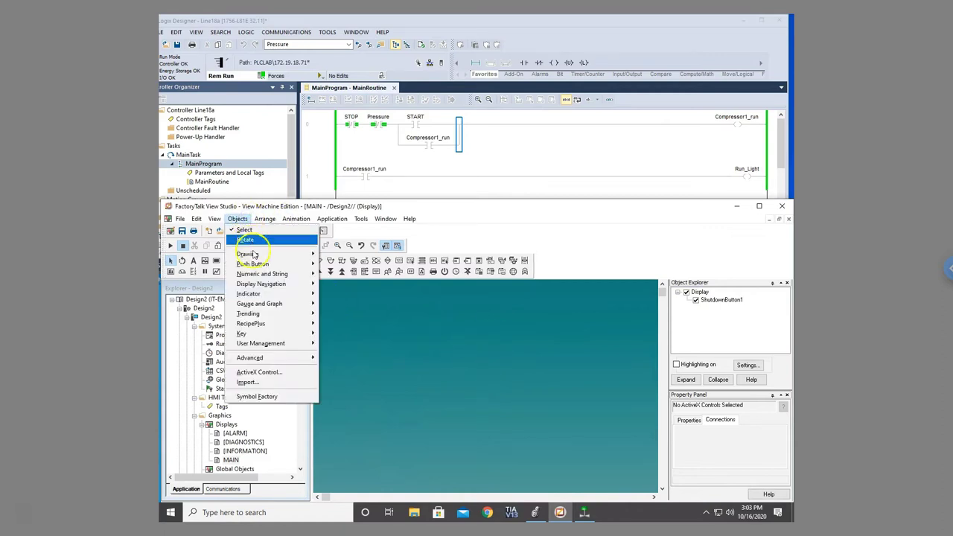
left_click(253, 267)
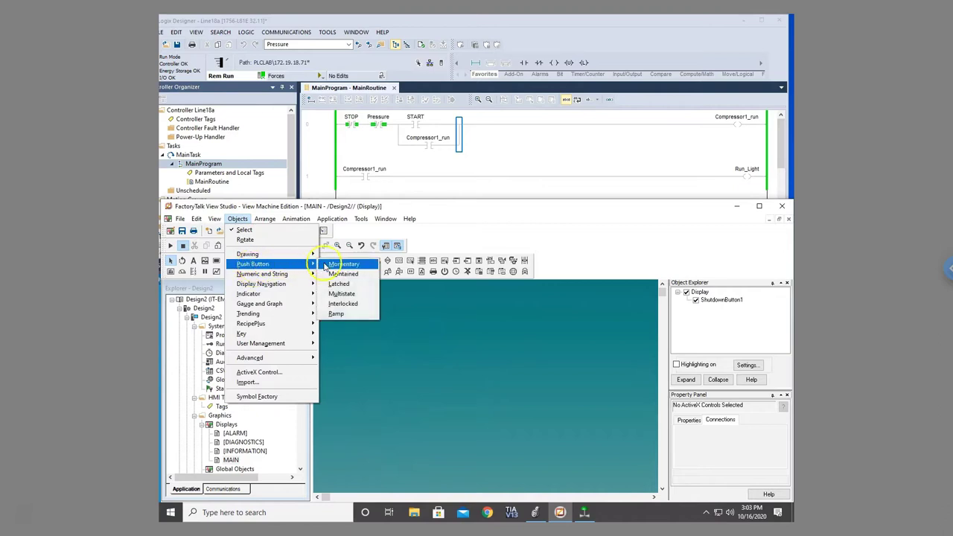
left_click(331, 265)
left_click_drag(410, 341, 465, 389)
left_click(414, 355)
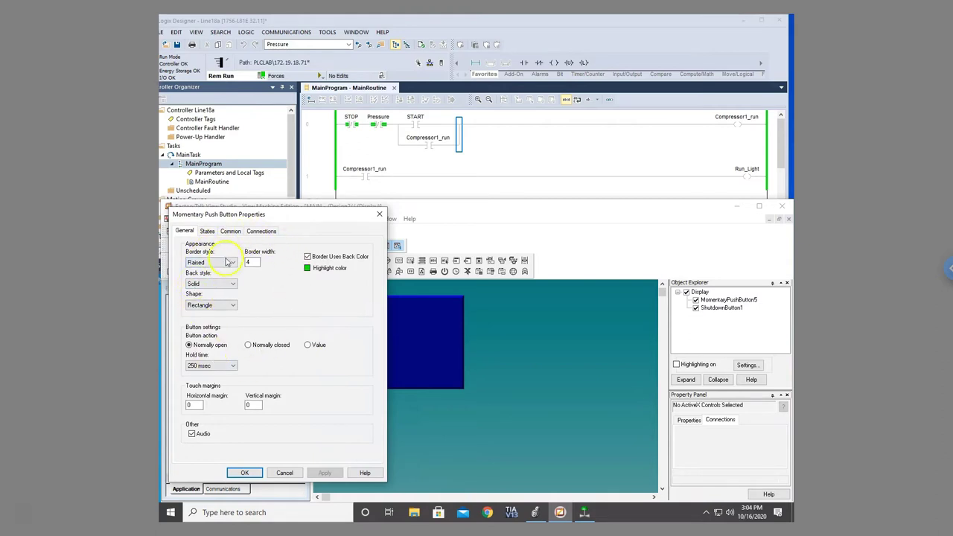
- Set the button's border style to None and back style to Transparent, applying each
left_click(233, 263)
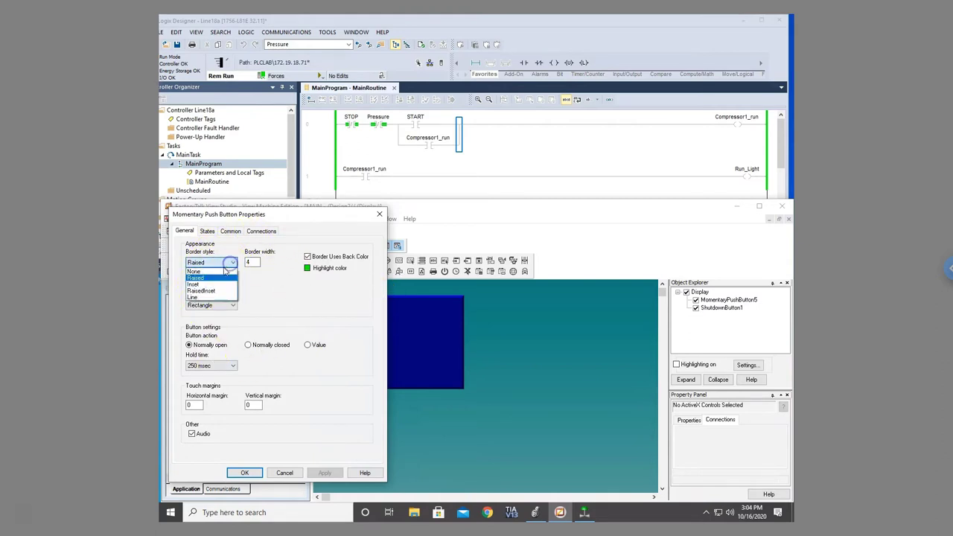
left_click(210, 273)
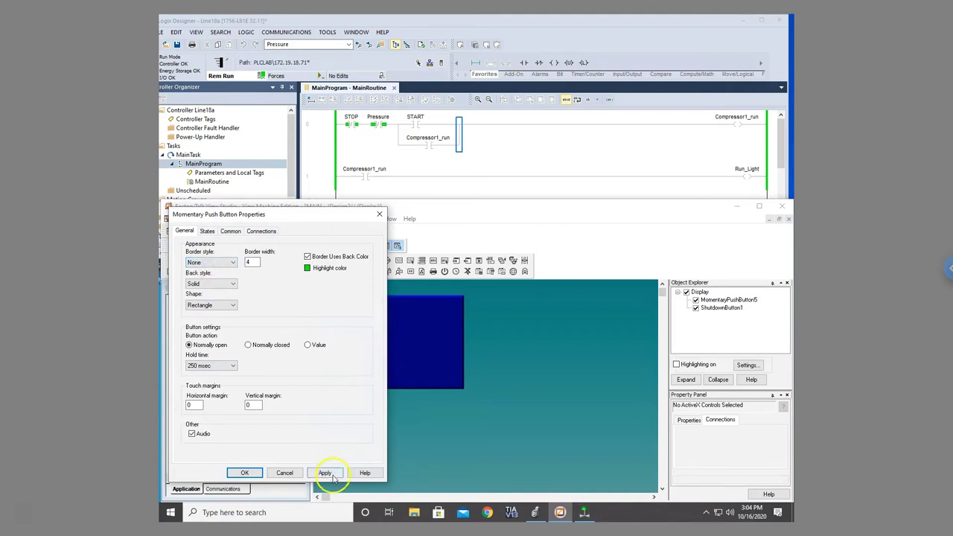
left_click(325, 474)
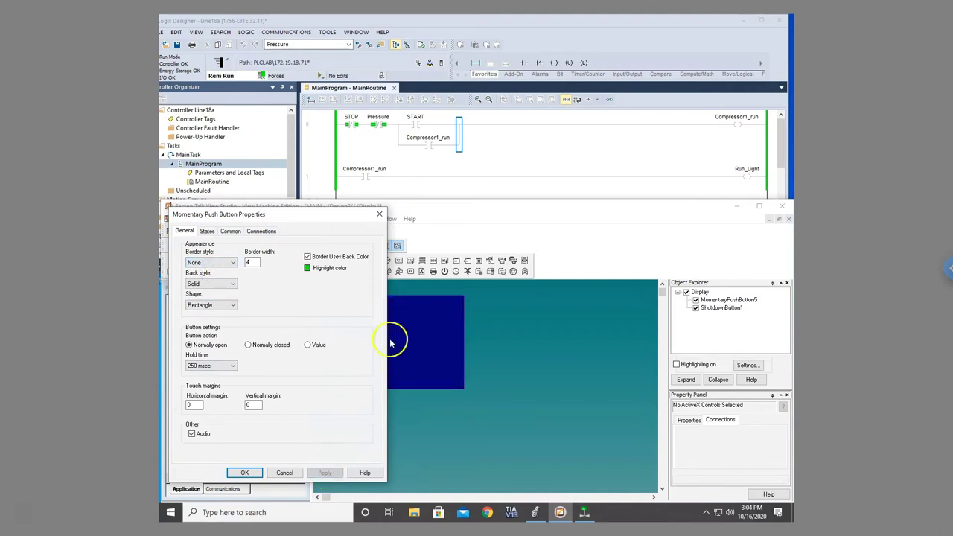
left_click(217, 287)
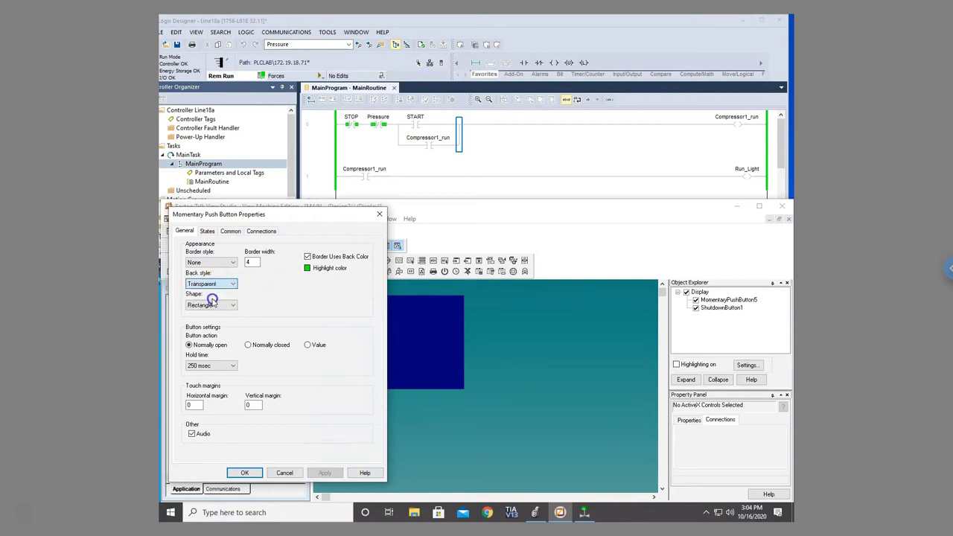
left_click(213, 299)
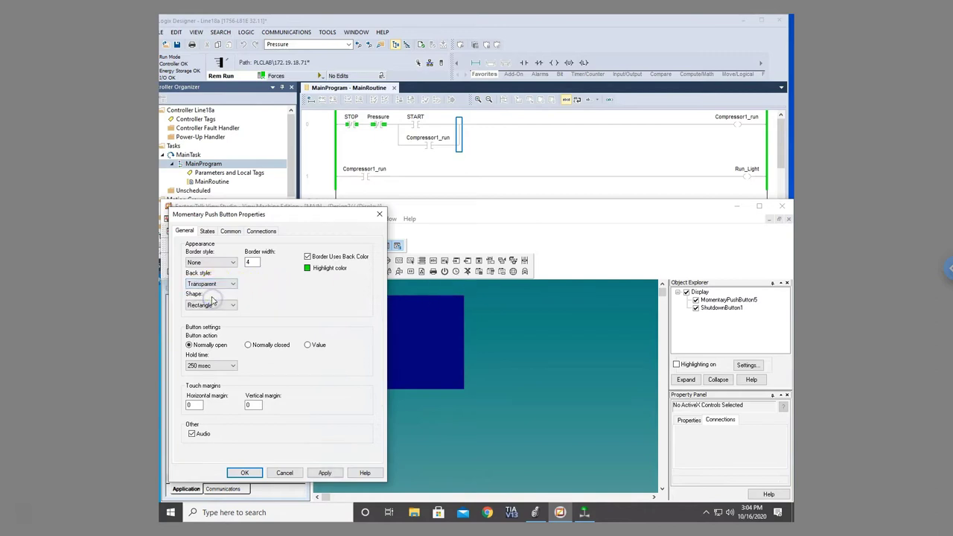
left_click(325, 473)
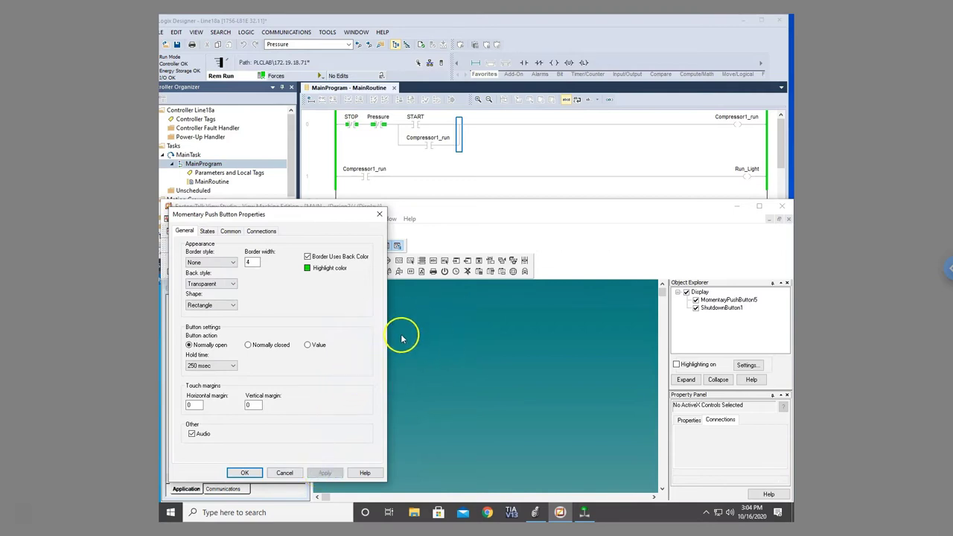
- Caption the push button's State0 'STOP' and browse for its State0 image
left_click(207, 232)
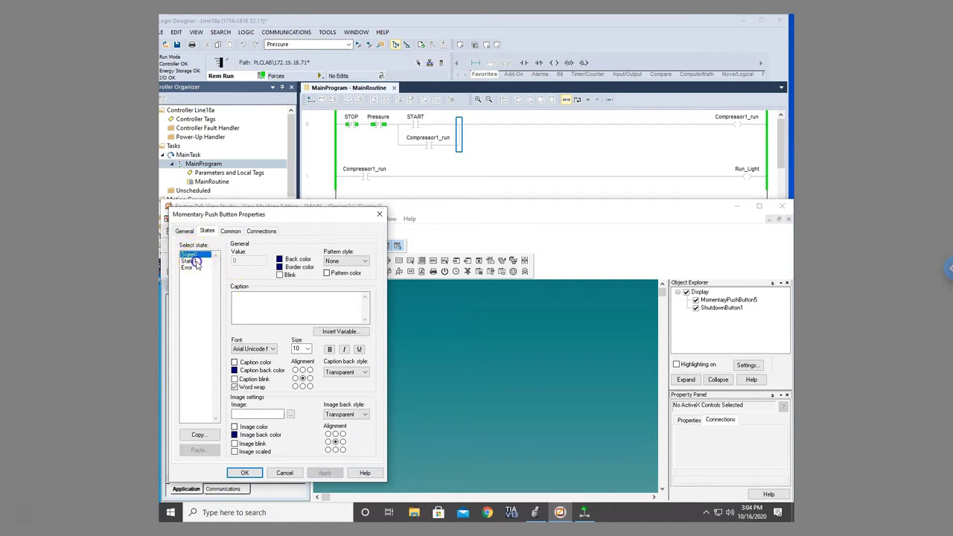
left_click(197, 261)
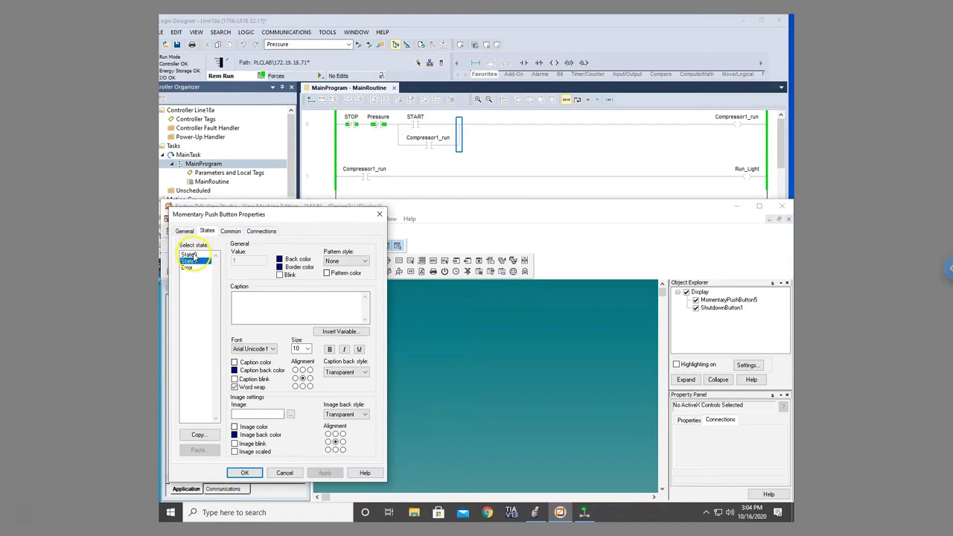
left_click(190, 255)
left_click(268, 303)
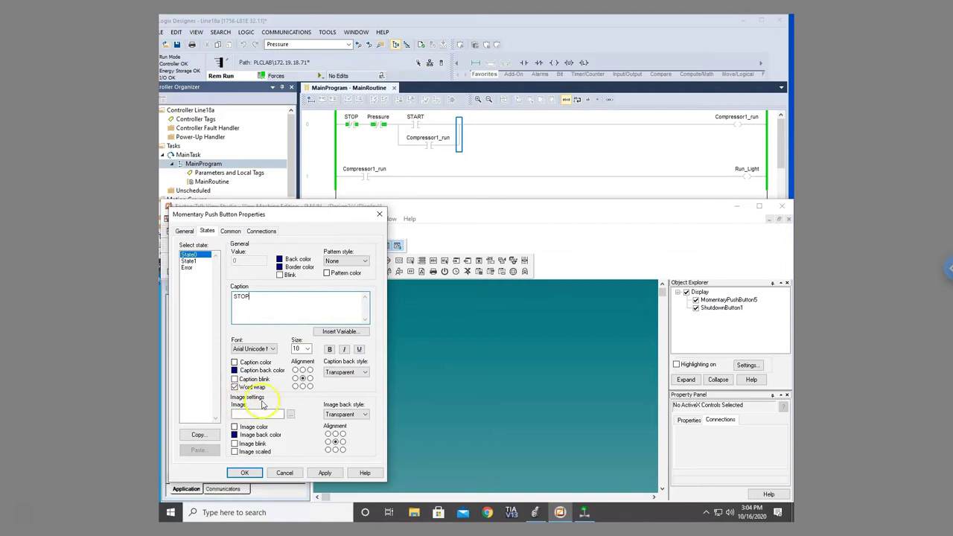
left_click(291, 414)
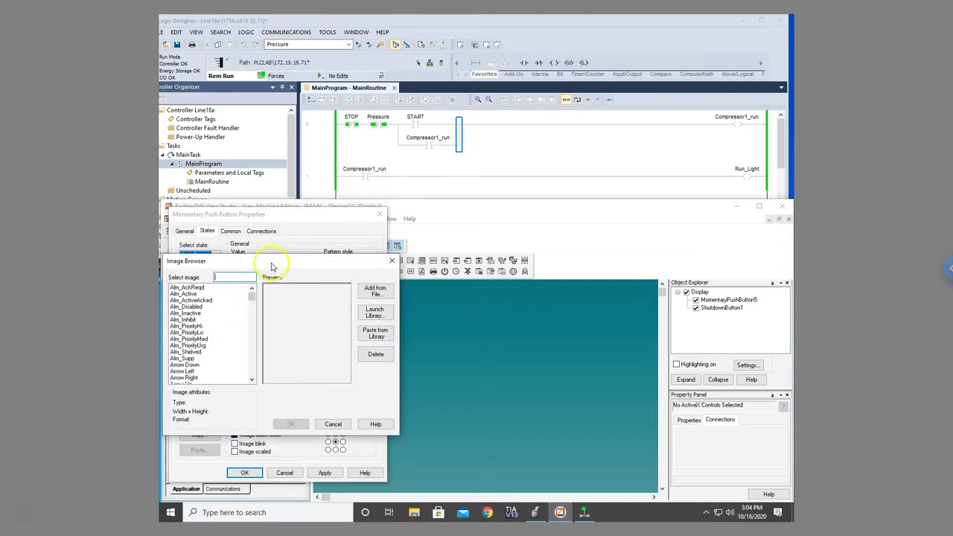
- Preview the stock alarm images in the Image Browser down through Arrow Left and Arrow Right
mouse_move(251, 296)
left_mouse_down()
mouse_move(249, 378)
mouse_move(252, 291)
left_mouse_up()
left_click(206, 290)
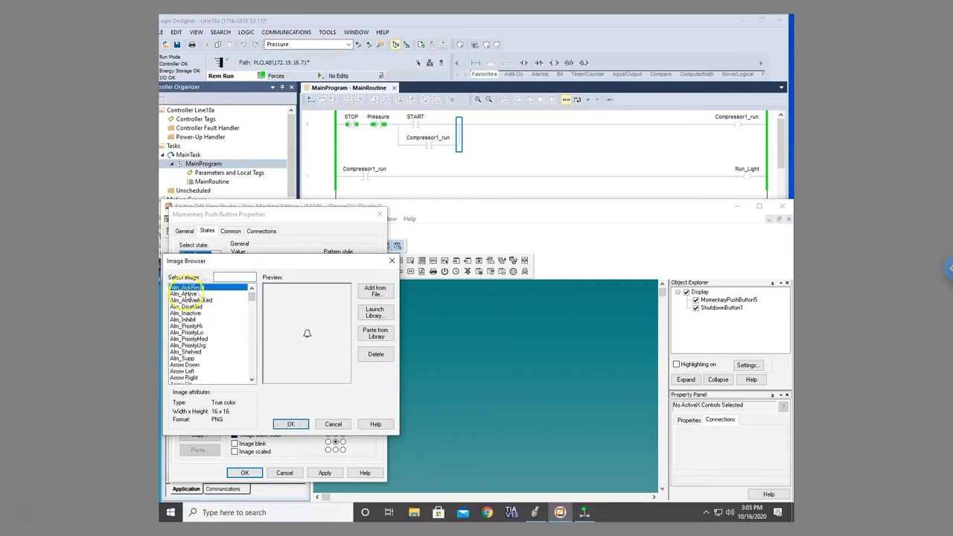
left_click(188, 307)
left_click(187, 301)
left_click(192, 319)
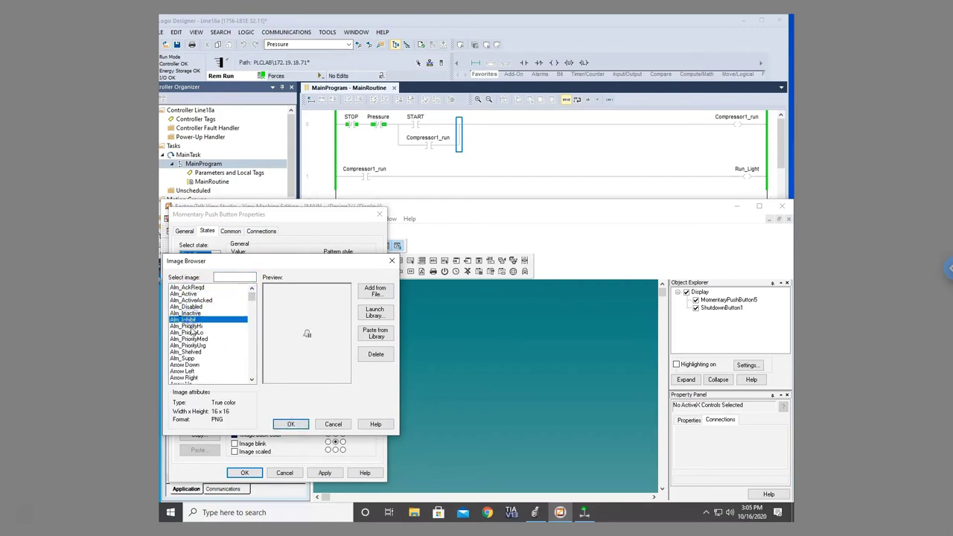
left_click(190, 326)
left_click(192, 332)
left_click(192, 345)
left_click(193, 358)
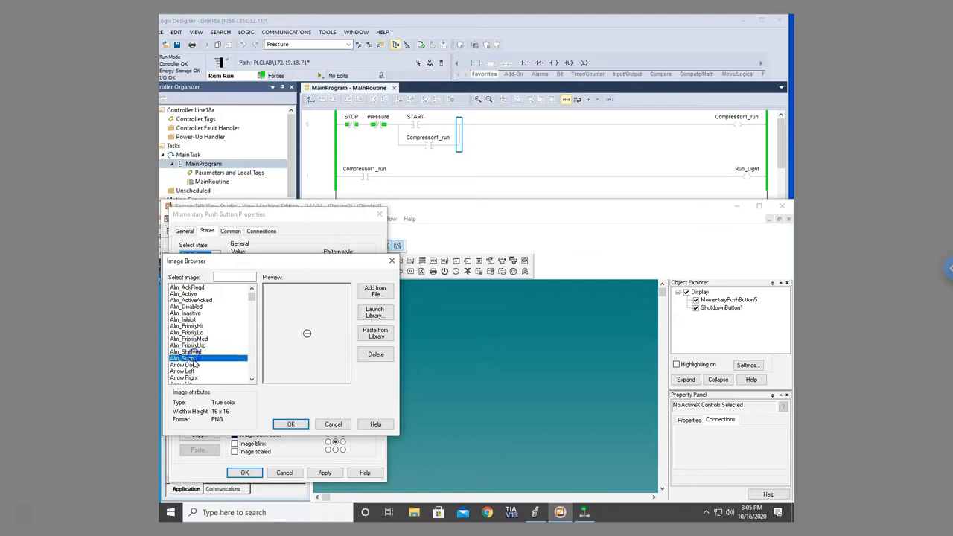
left_click(194, 371)
left_click(192, 365)
left_click(192, 371)
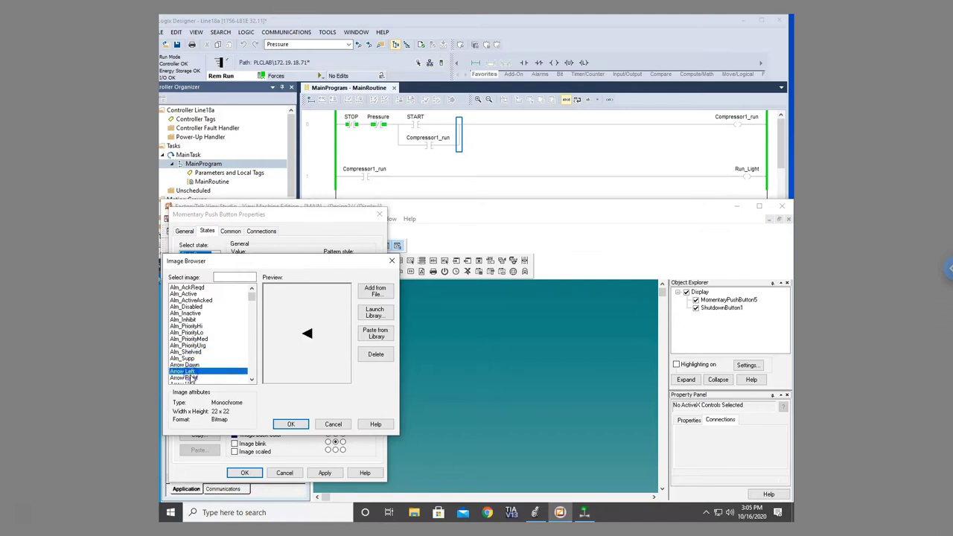
left_click(192, 378)
scroll(248, 384, "down", 1)
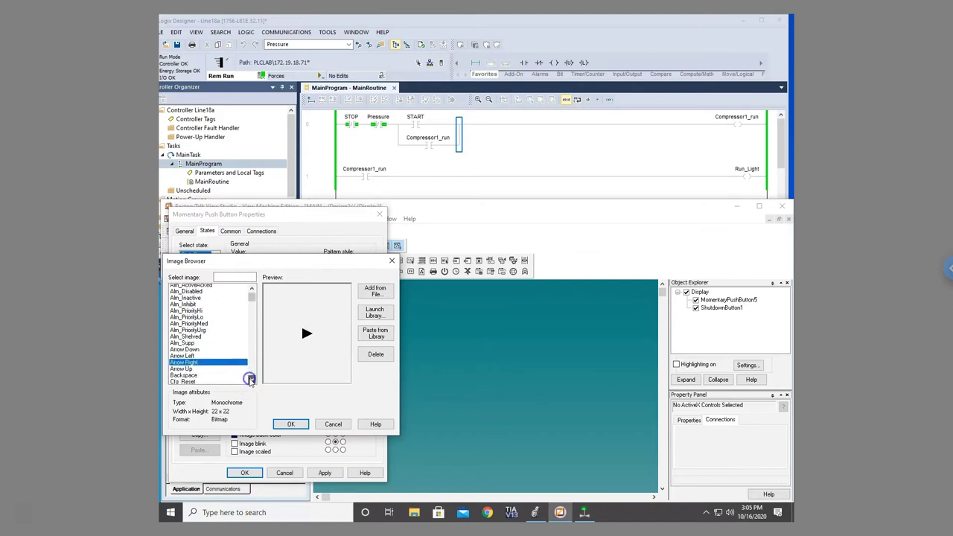
scroll(253, 294, "up", 1)
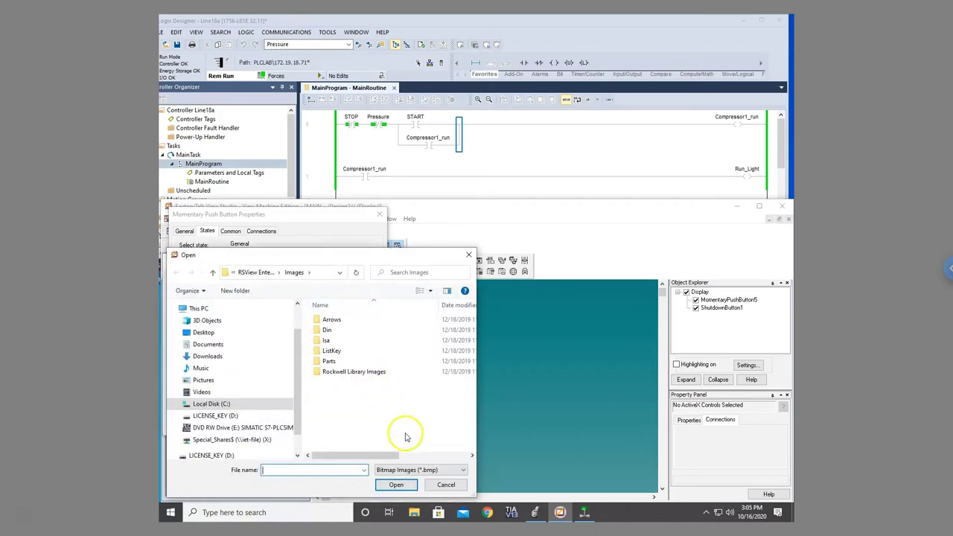
- Move the Open dialog aside, check its Bitmap/JPEG/PNG file types, and close it unused
left_click_drag(394, 250, 418, 142)
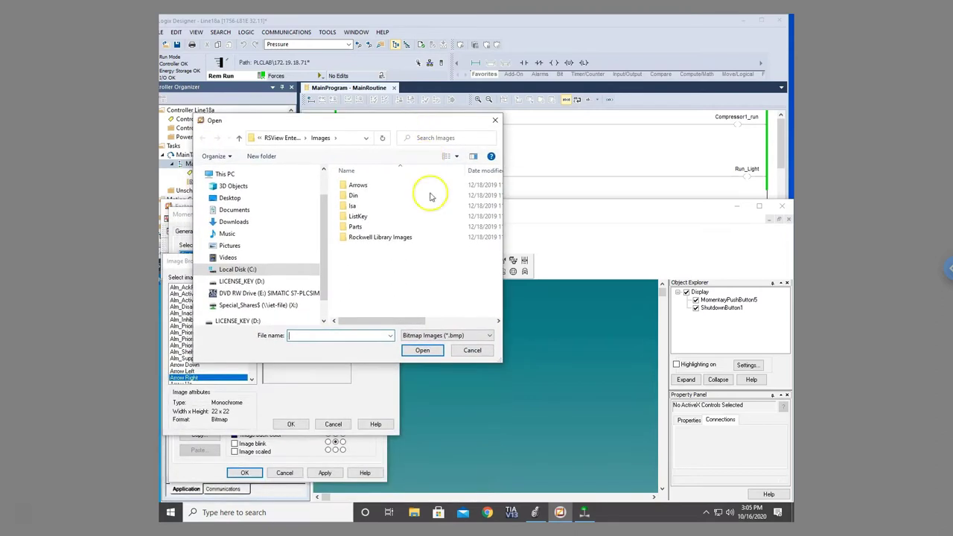
left_click(455, 336)
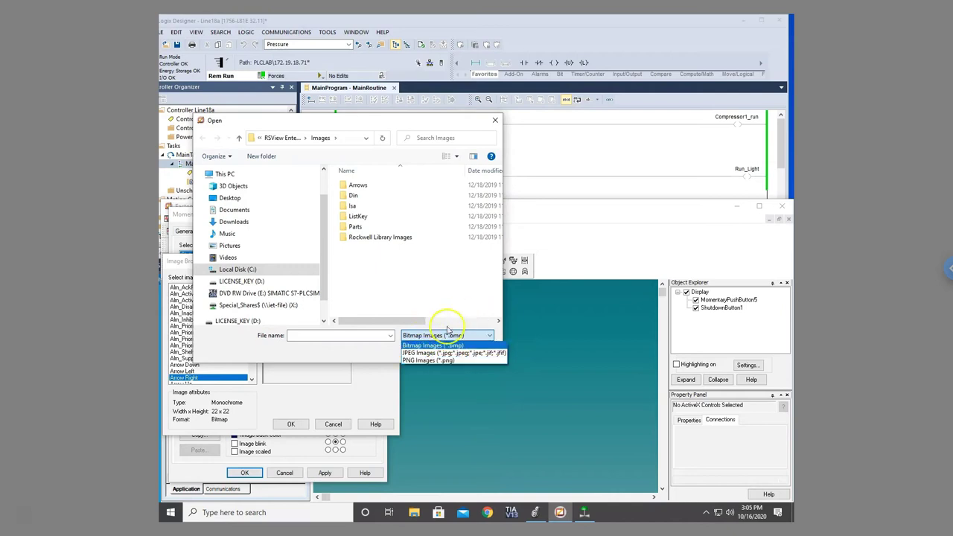
left_click(495, 121)
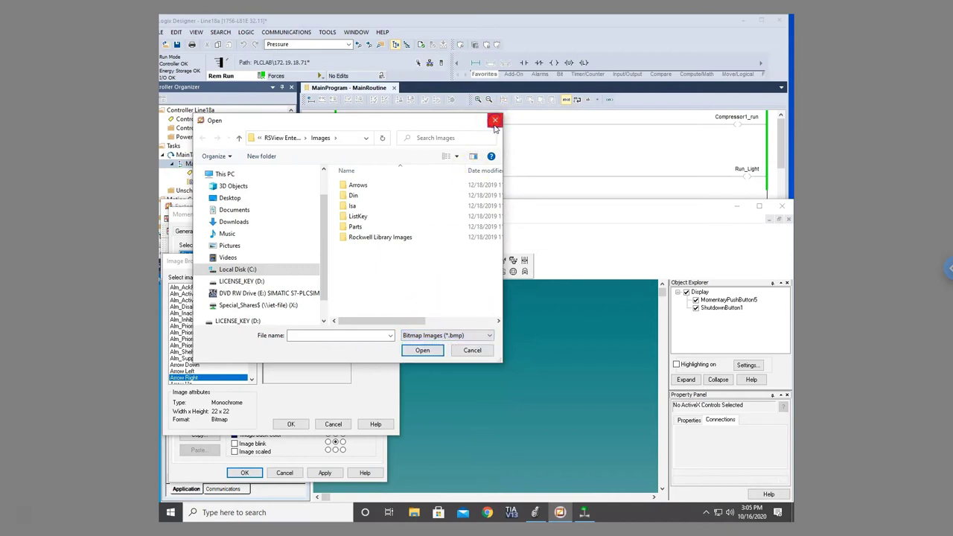
left_click(495, 121)
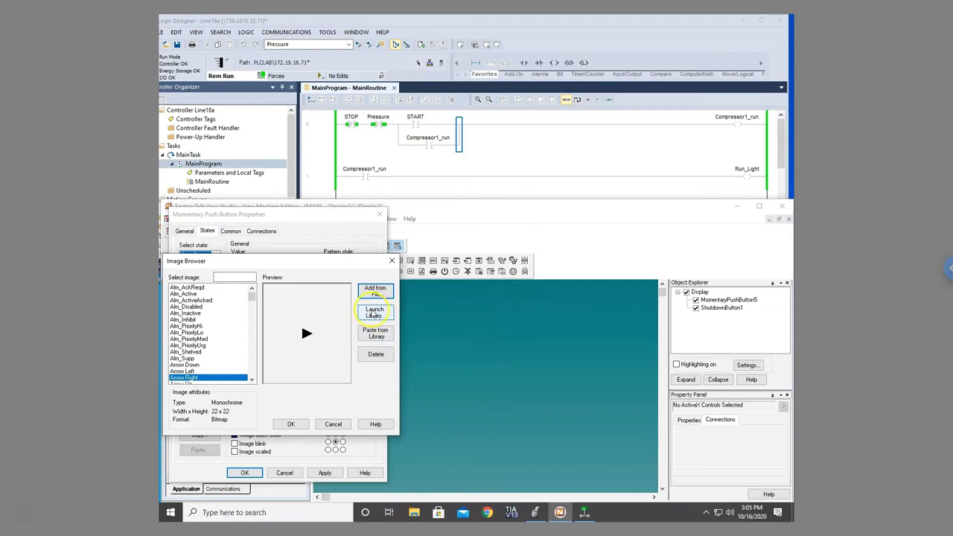
- Launch Symbol Factory and preview the 3-D Pushbuttons flip and slide switch symbols
left_click(374, 314)
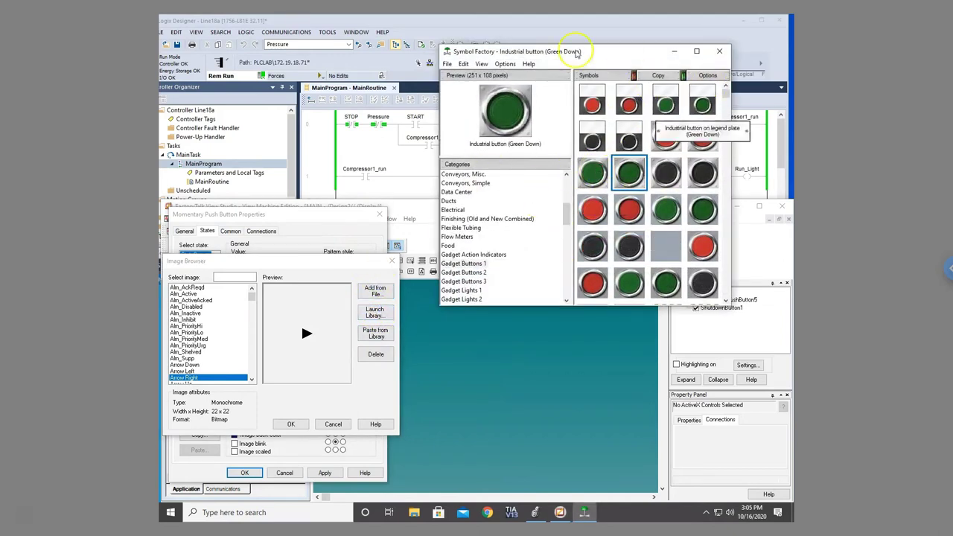
left_click_drag(569, 207, 568, 181)
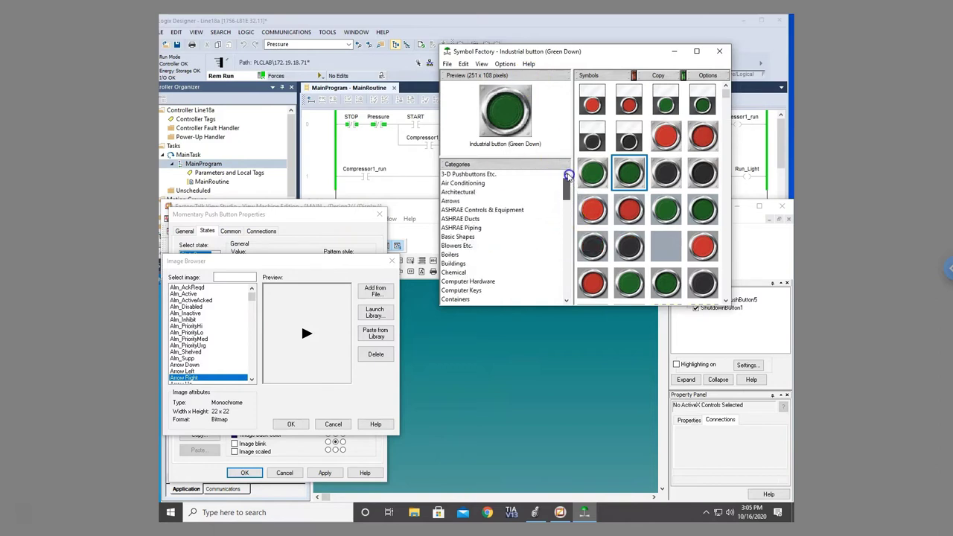
left_click(484, 174)
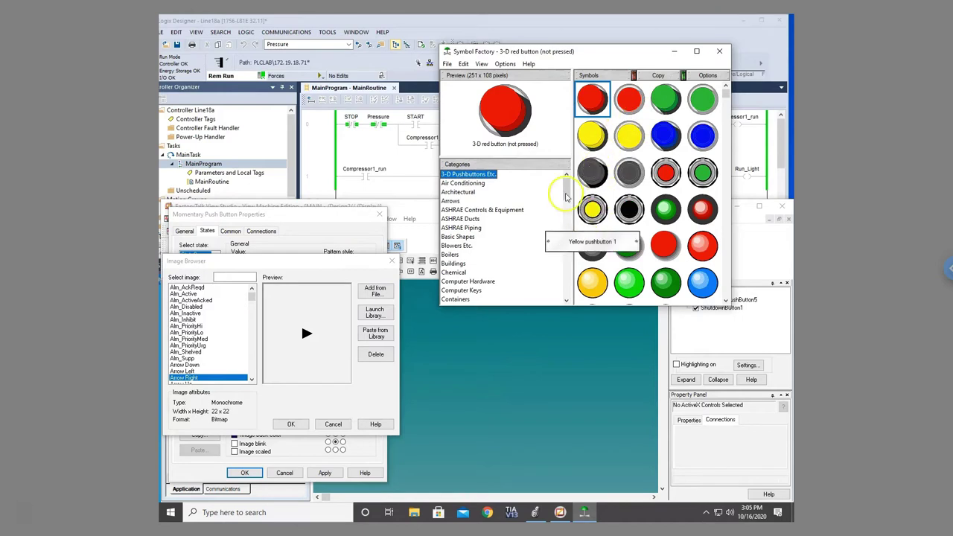
left_click_drag(725, 91, 721, 254)
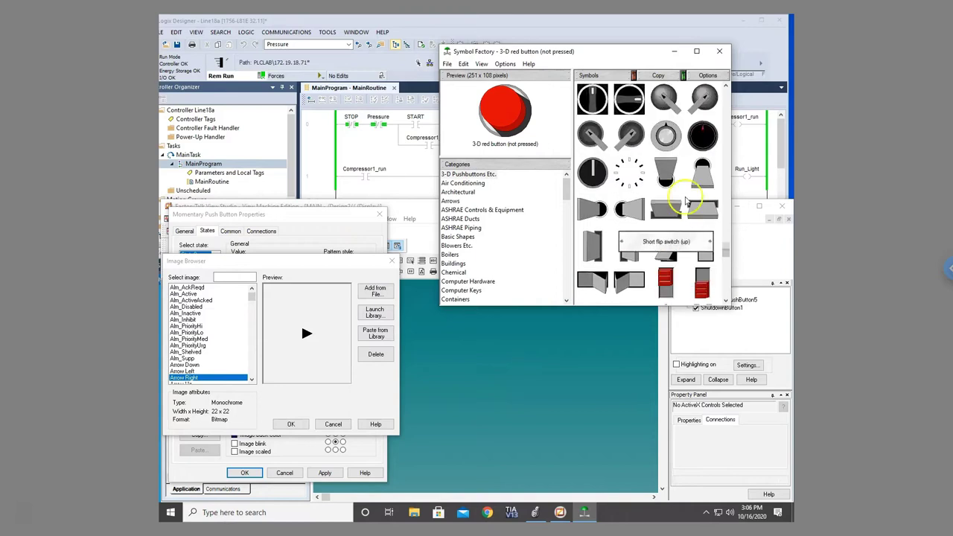
left_click(667, 184)
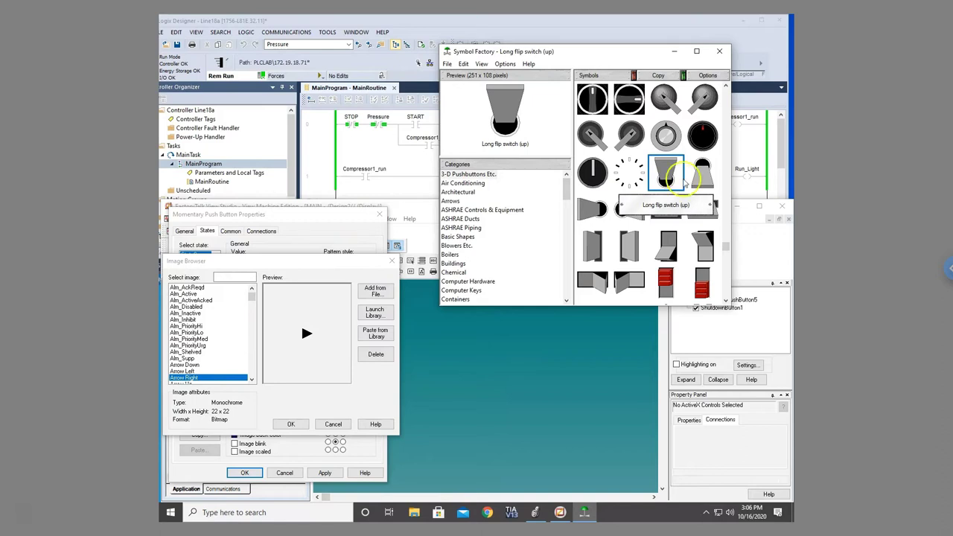
left_click(701, 179)
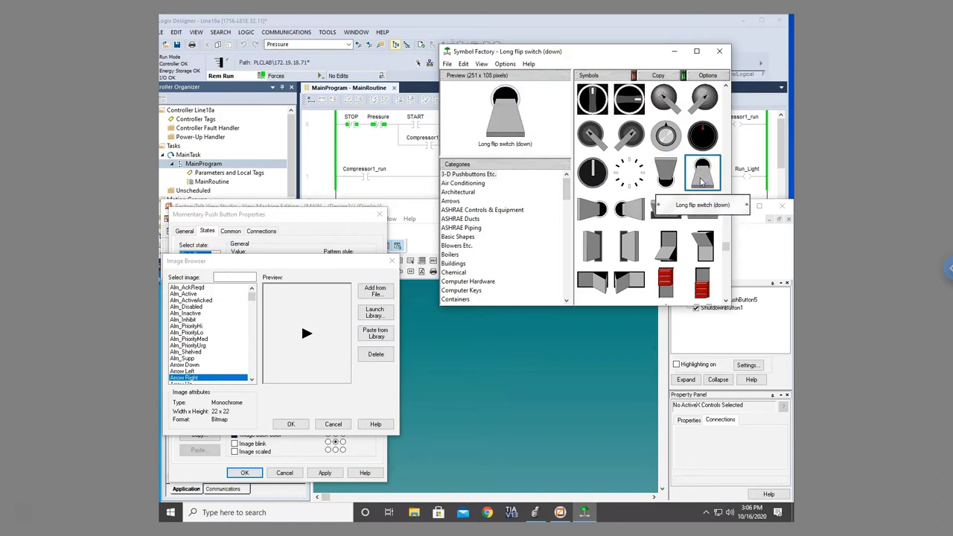
left_click(667, 175)
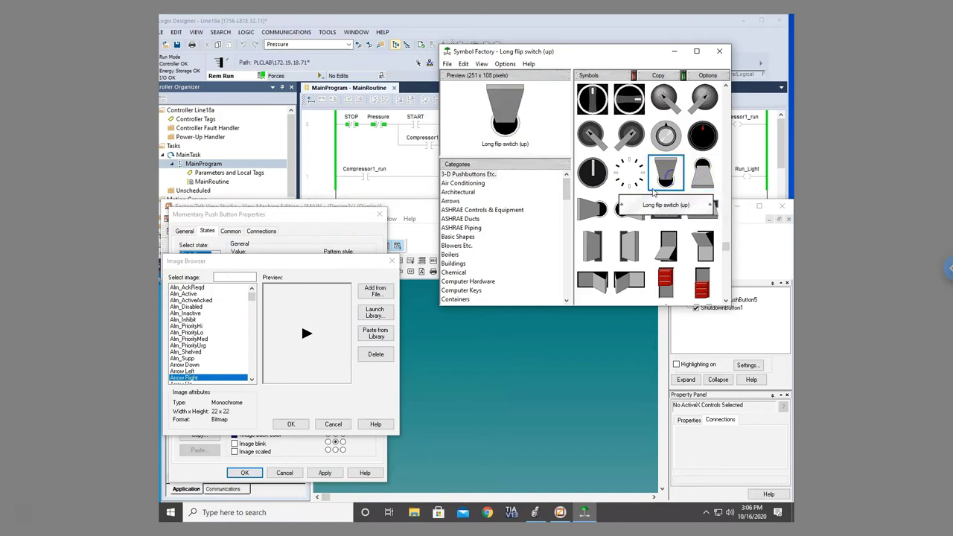
left_click(599, 212)
left_click(630, 210)
left_click(665, 210)
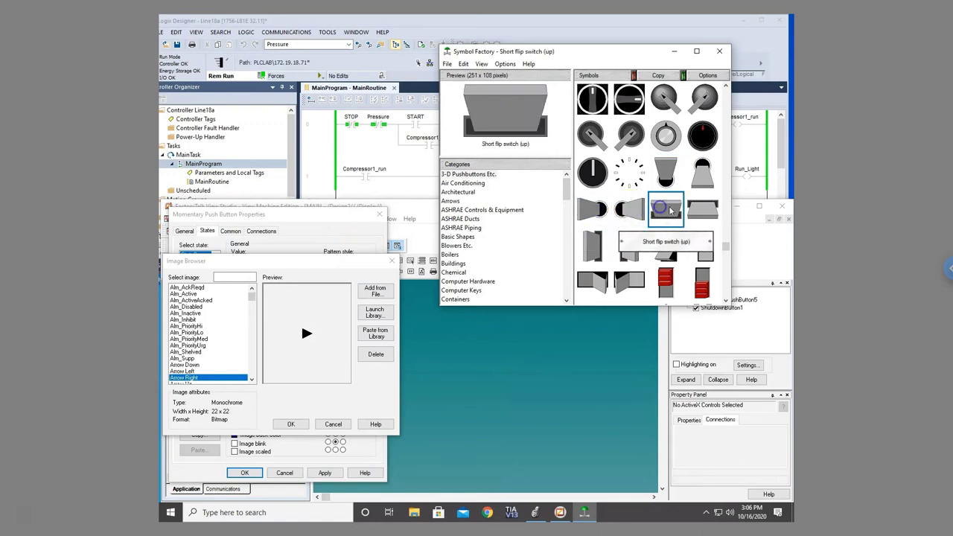
left_click(702, 210)
left_click(674, 278)
left_click(702, 281)
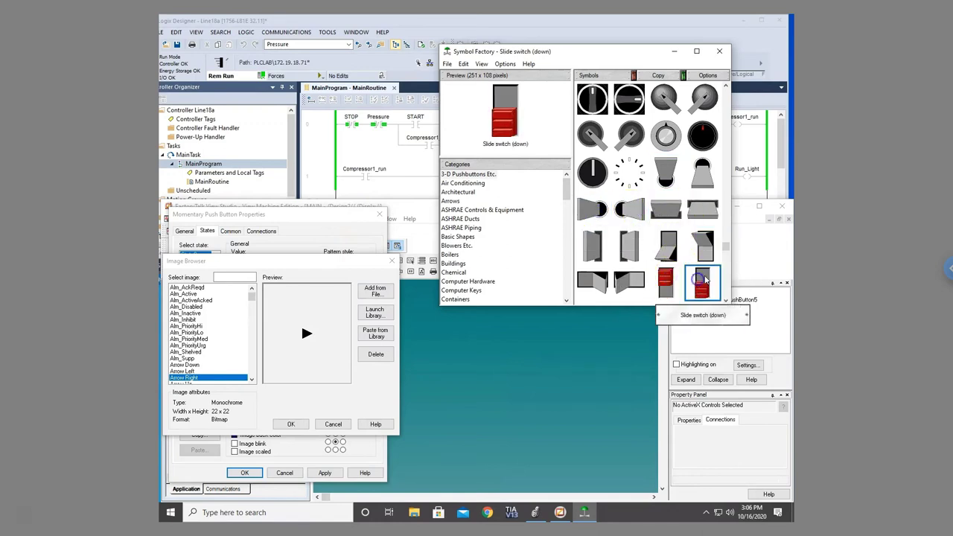
- Browse the Air Conditioning, Architectural roll-up door, Arrows and ASHRAE symbol categories
left_click(481, 183)
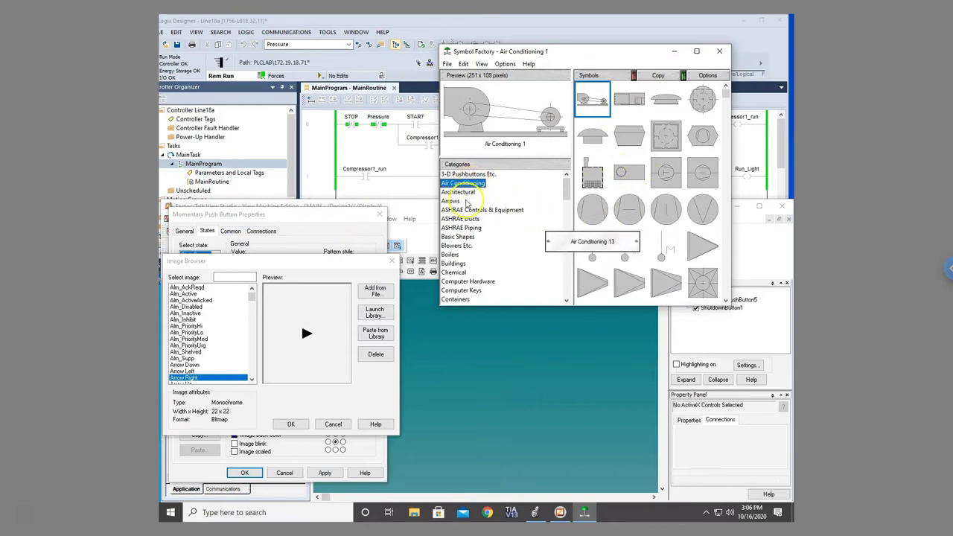
left_click(460, 192)
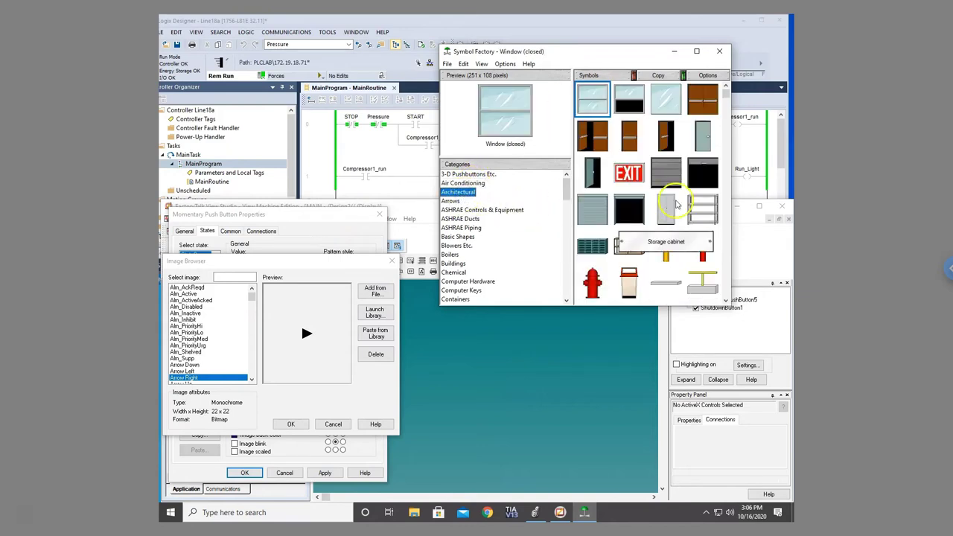
left_click(594, 210)
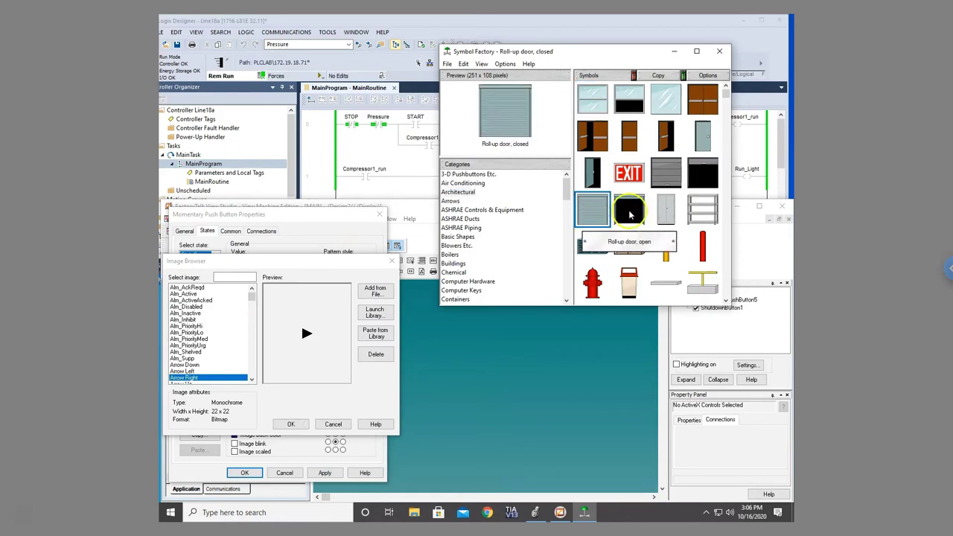
left_click(629, 214)
left_click(592, 211)
left_click(629, 214)
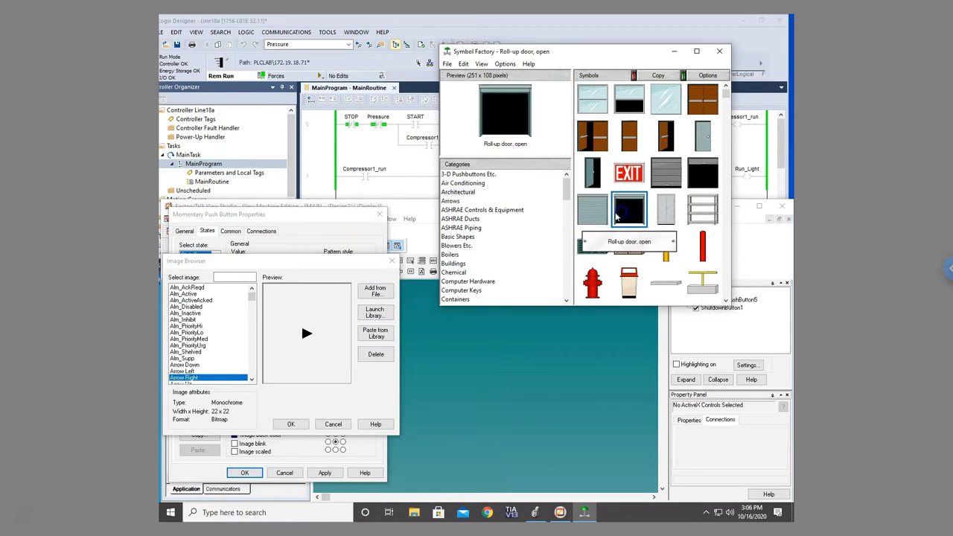
left_click(591, 215)
left_click(451, 201)
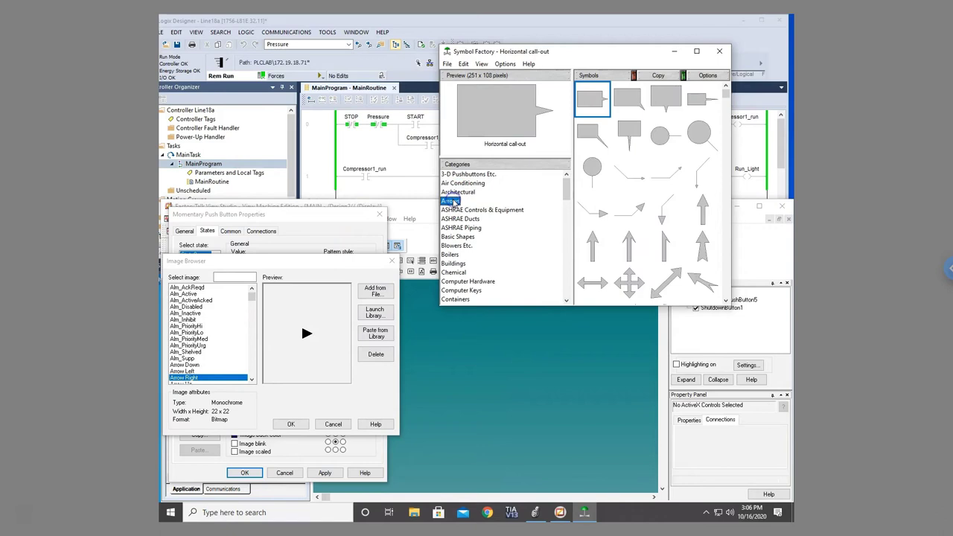
left_click(456, 210)
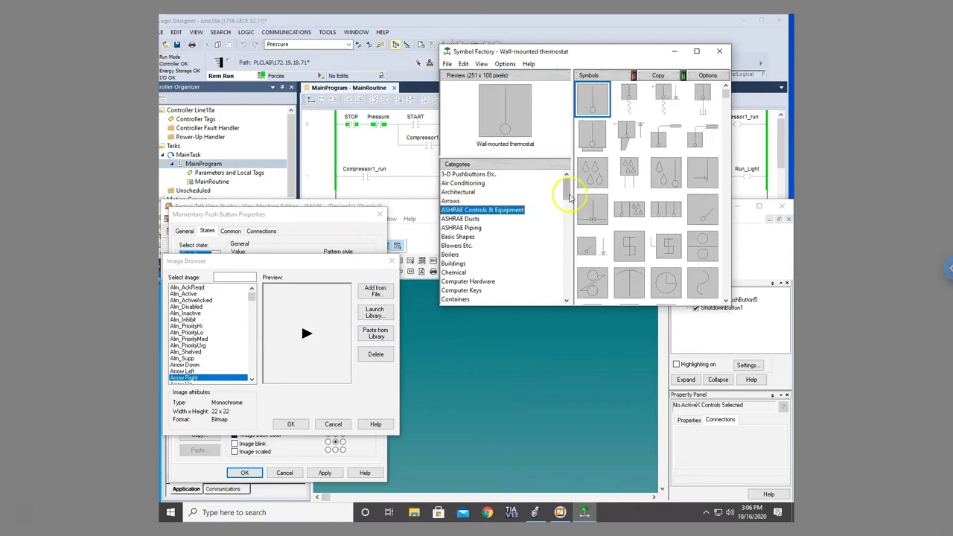
left_click_drag(566, 186, 565, 217)
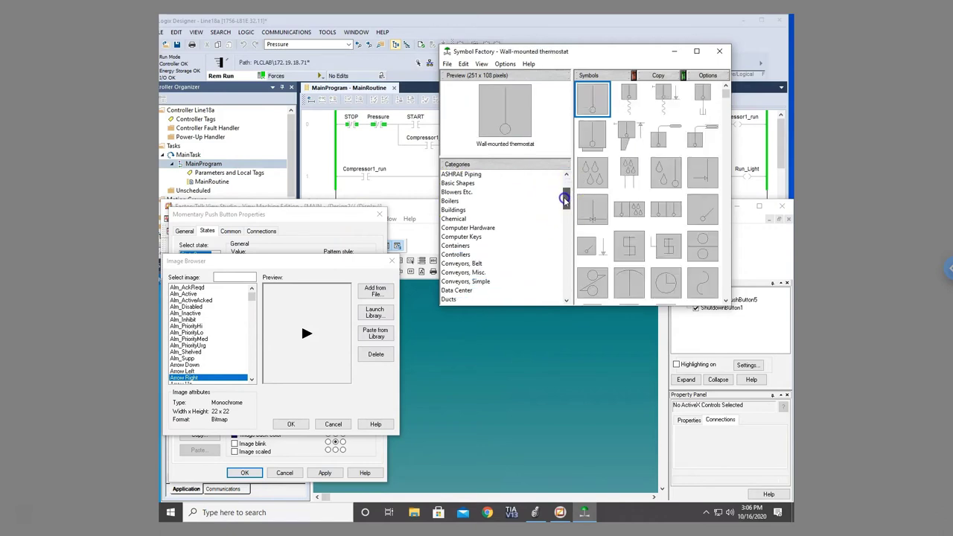
- Look through the Gadget Buttons 1–3, Action Indicators and Lights 1 categories, settling on Gadget Buttons 3
left_click(466, 210)
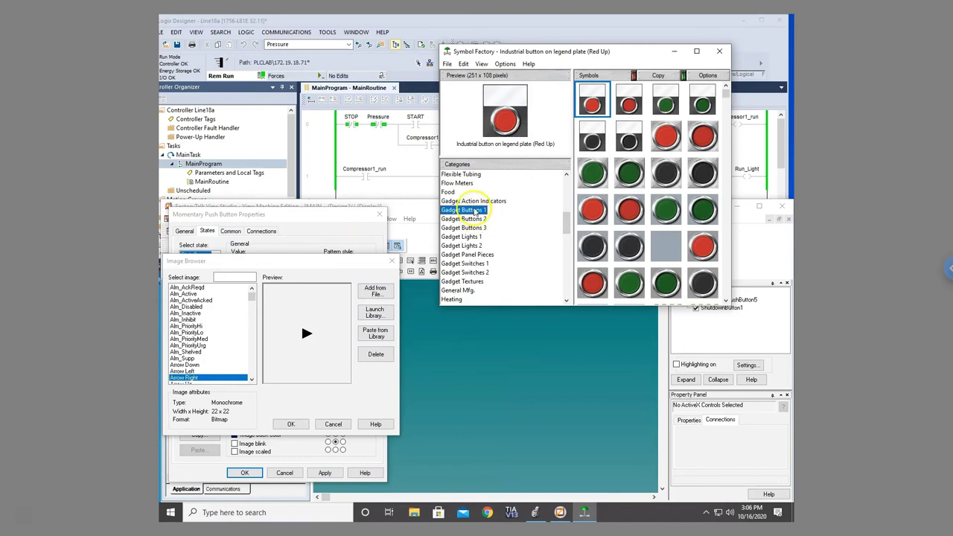
left_click(474, 202)
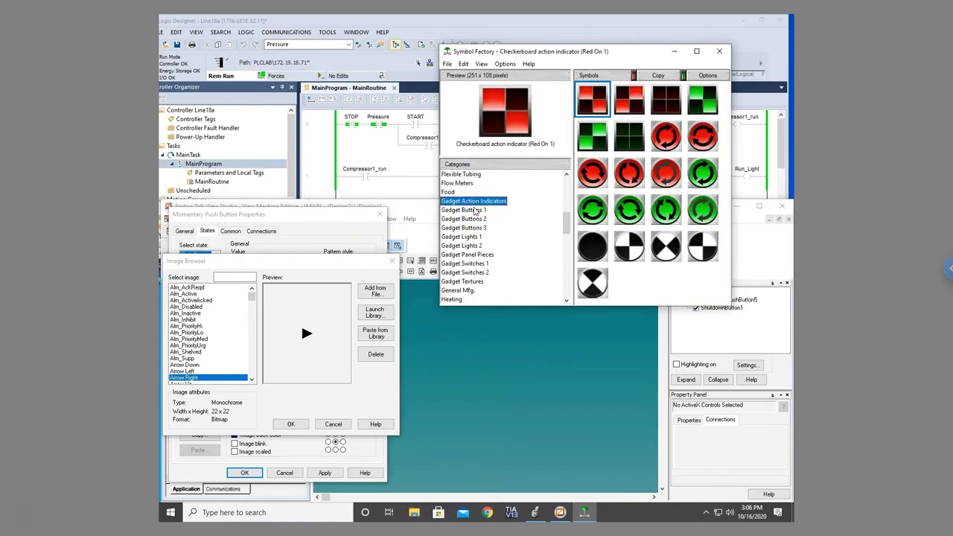
left_click(475, 210)
left_click(471, 220)
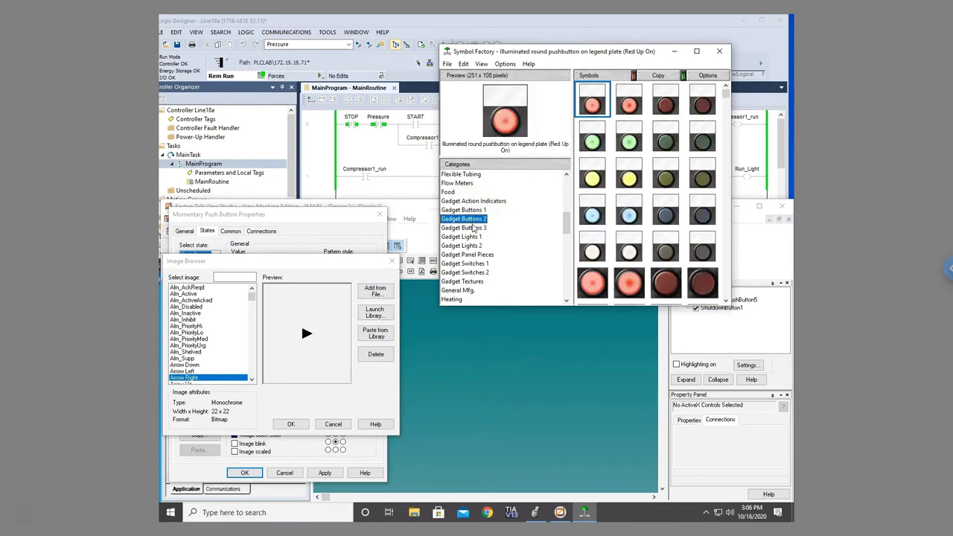
left_click(473, 228)
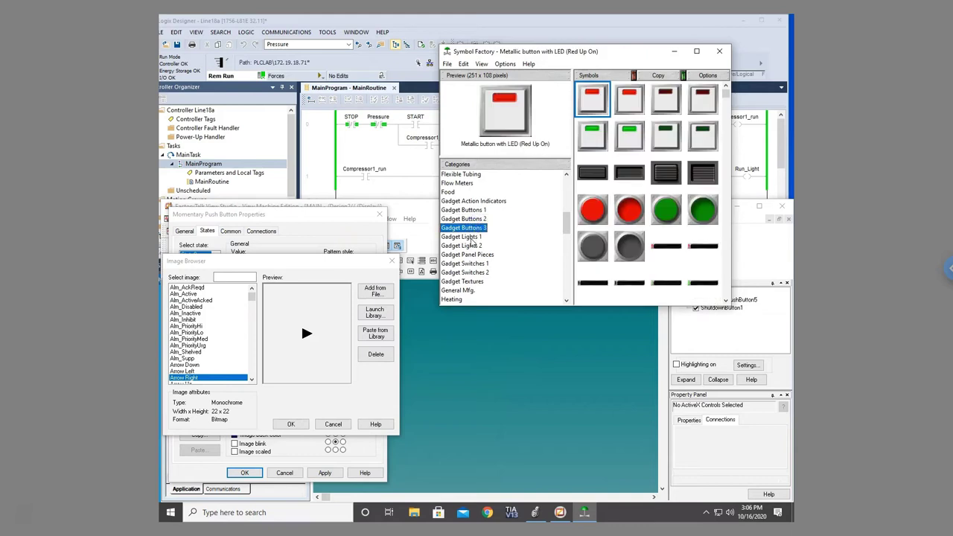
left_click(470, 236)
left_click(469, 228)
- Select the Fire button (Red Up) symbol and copy it
left_click(600, 214)
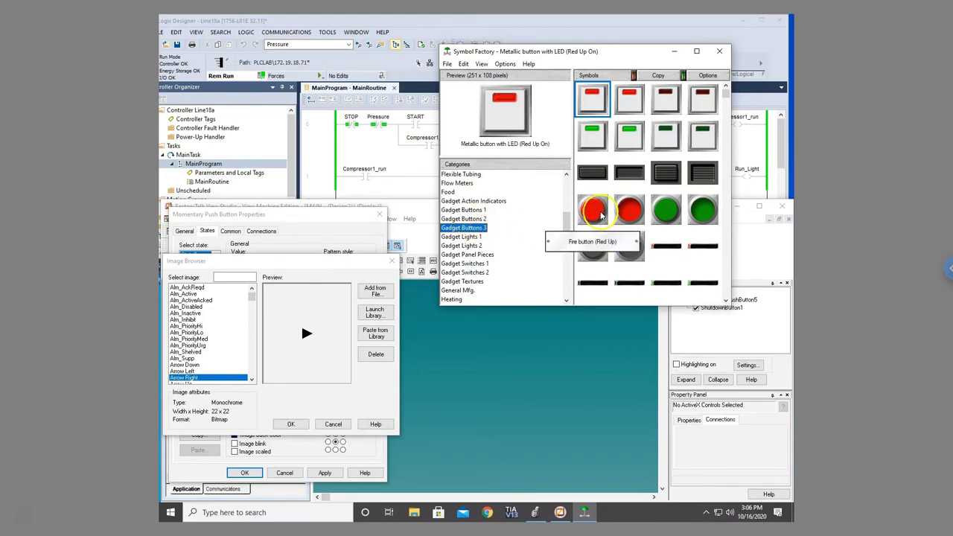
left_click(600, 215)
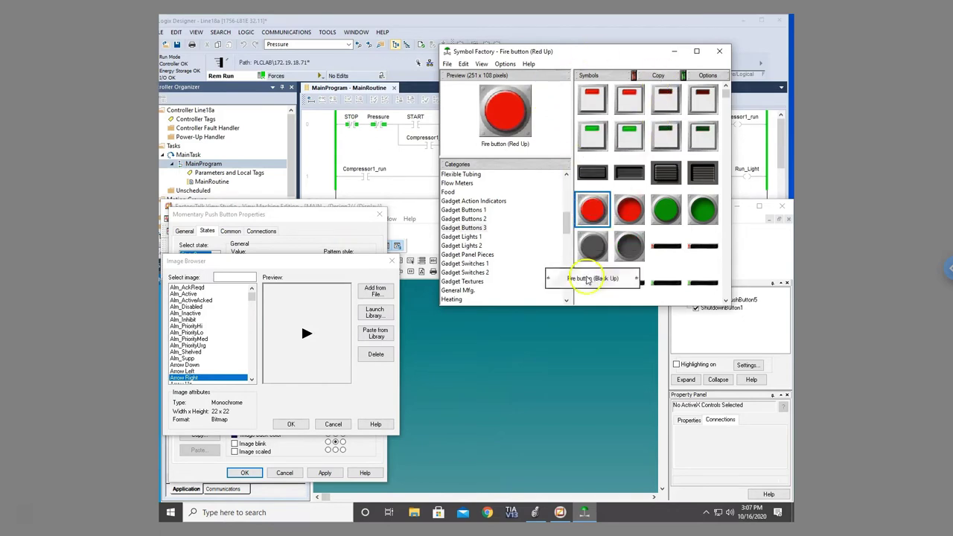
left_click(594, 216)
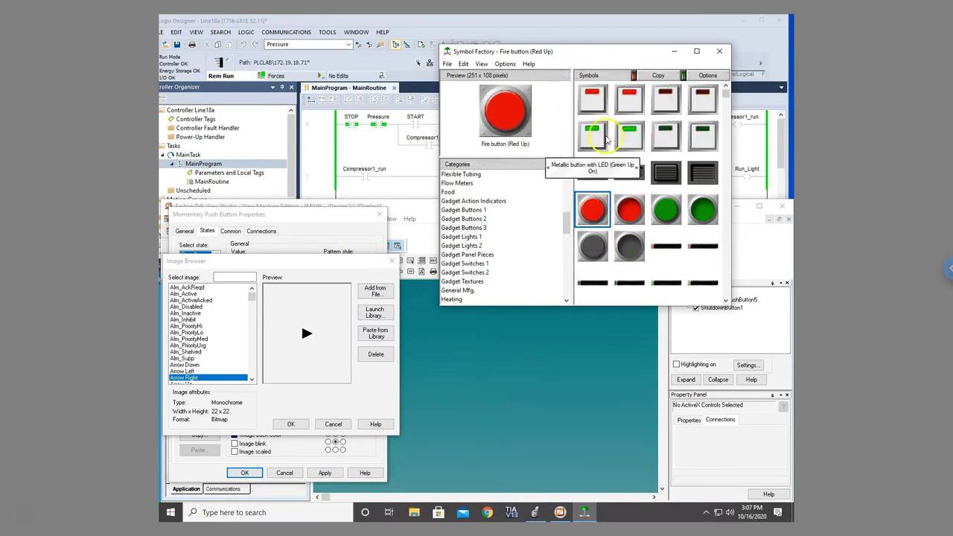
left_click(659, 75)
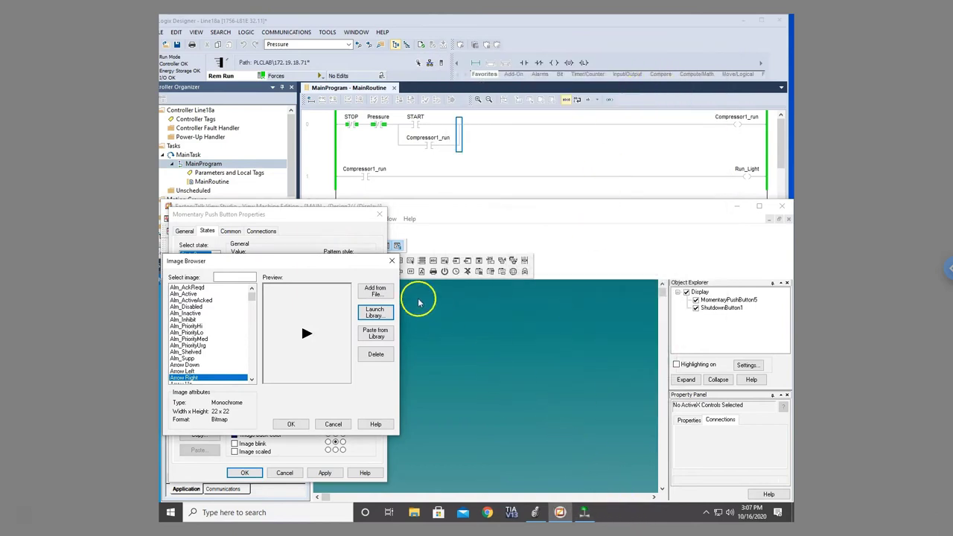
- Paste Fire button (Red Up) from the library under its default name and assign it to State0
left_click(370, 335)
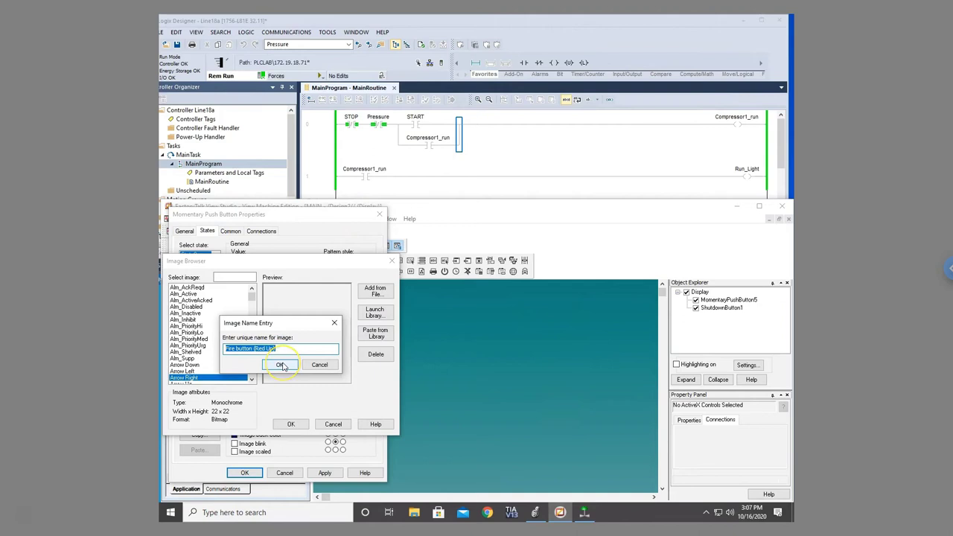
left_click(280, 365)
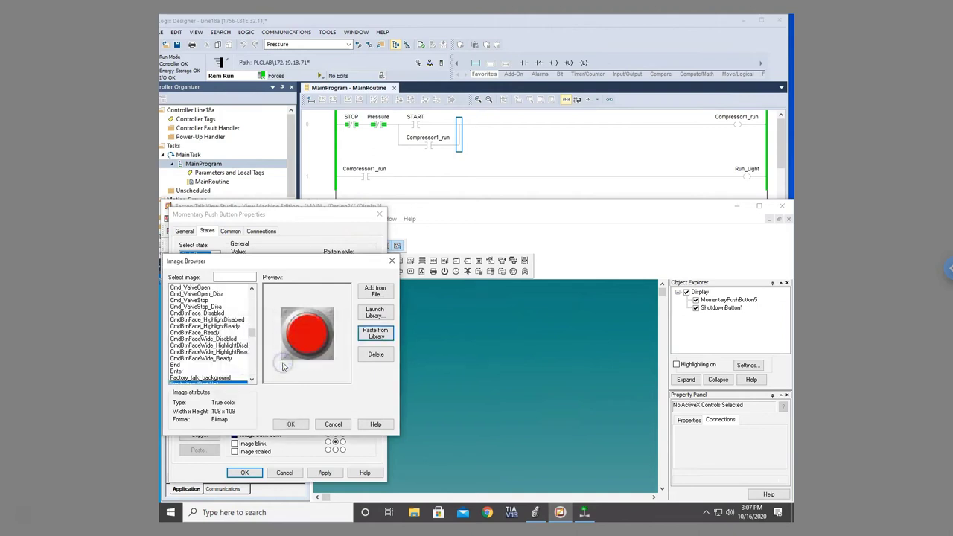
left_click(298, 425)
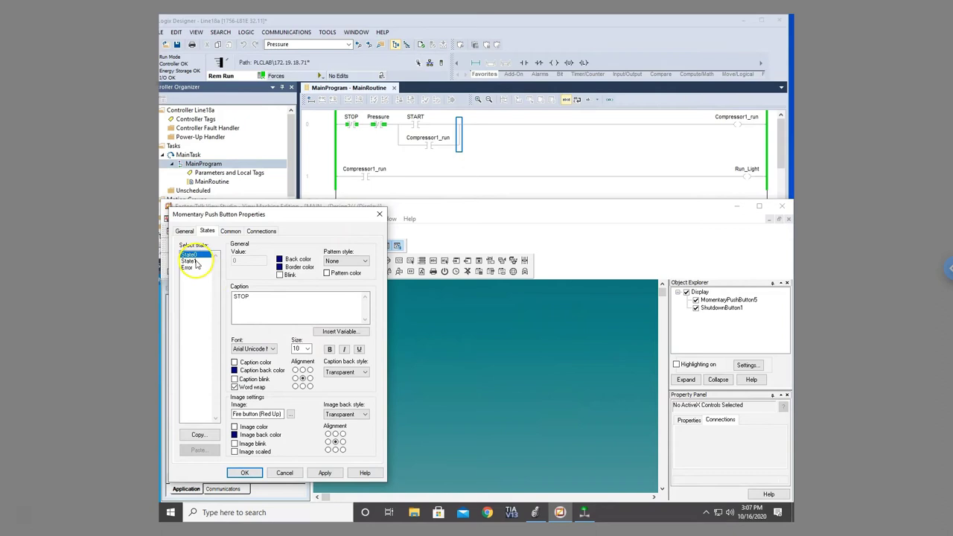
- Copy Fire button (Red Down) from Symbol Factory and assign it as State1's image
left_click(194, 262)
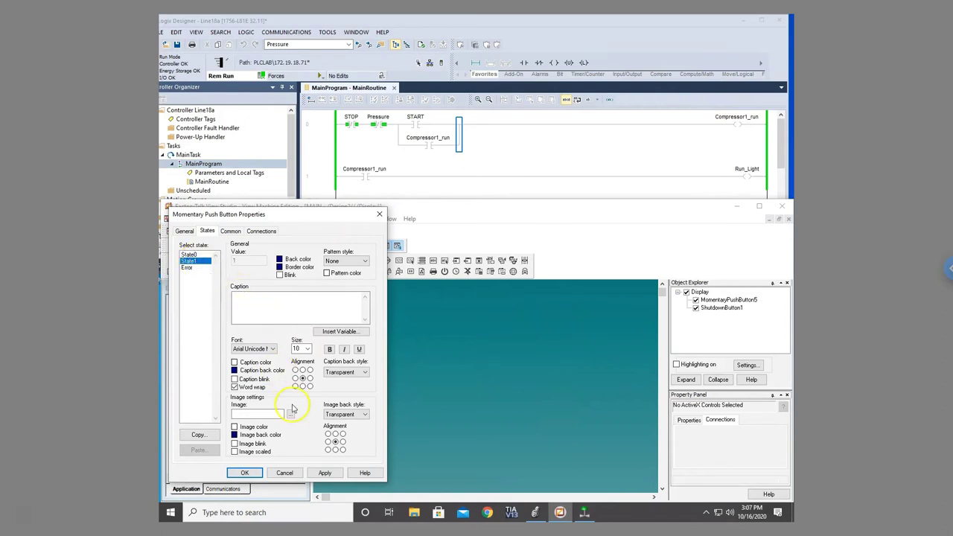
left_click(293, 416)
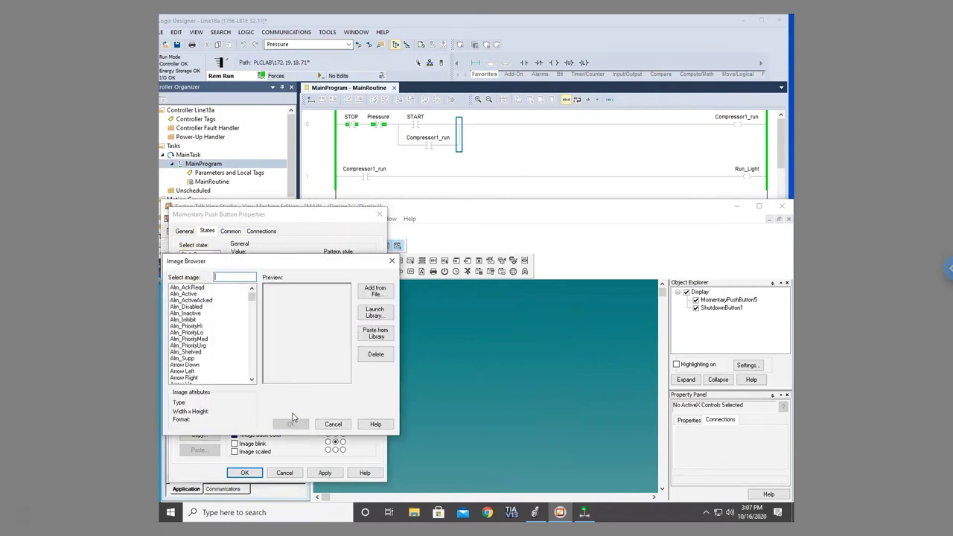
left_click(372, 311)
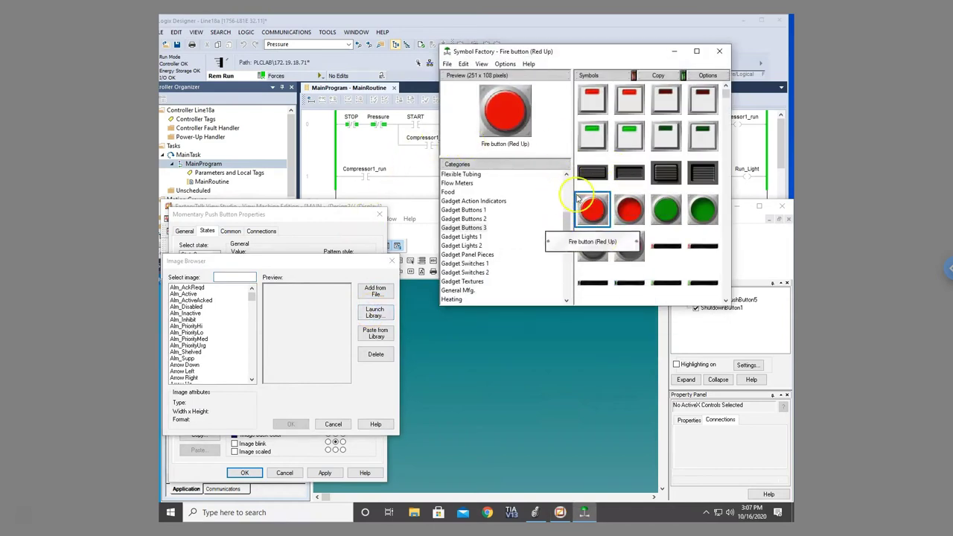
left_click(634, 220)
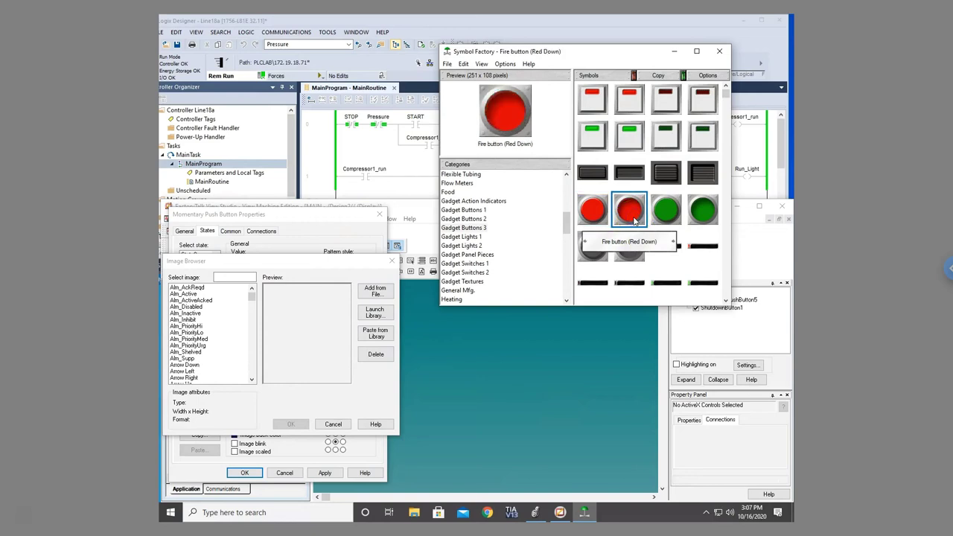
left_click(658, 75)
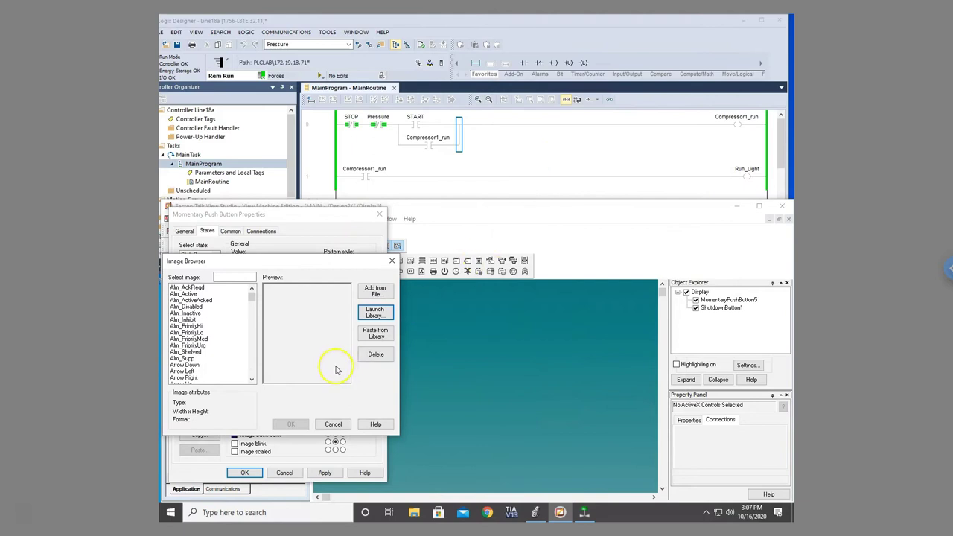
left_click(376, 334)
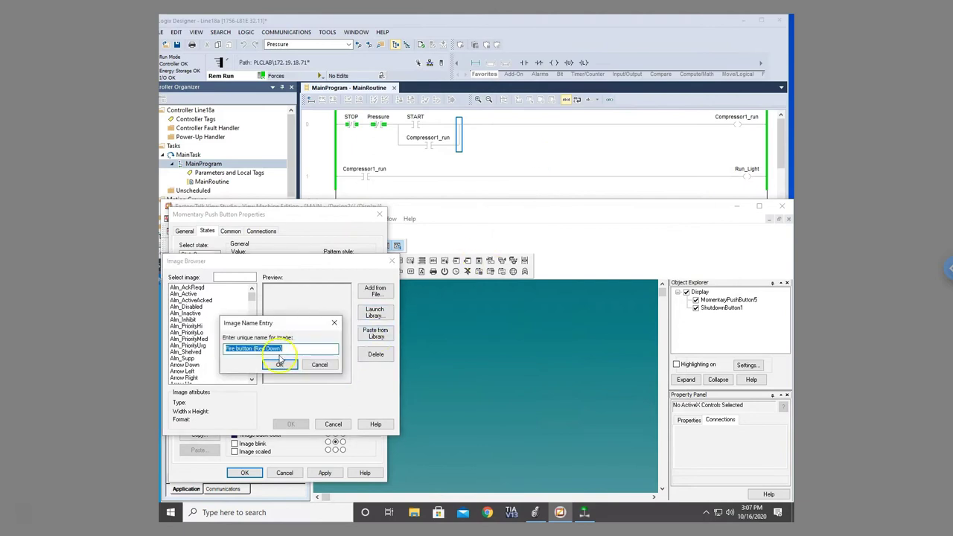
left_click(282, 363)
left_click(300, 427)
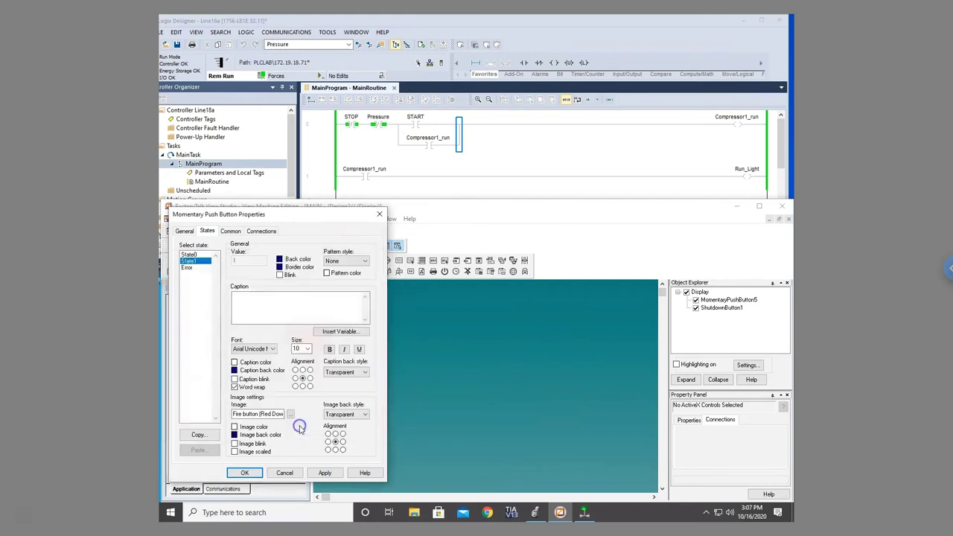
left_click(190, 255)
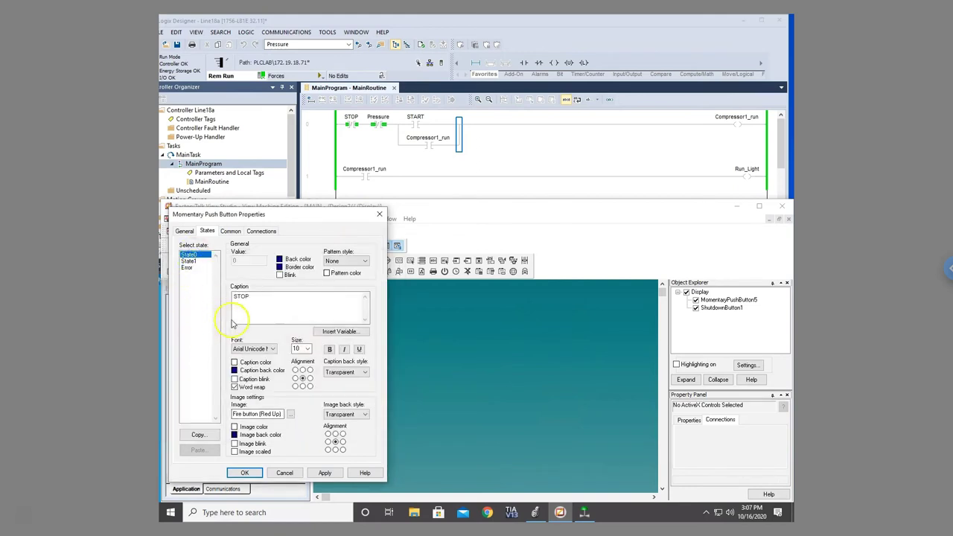
- Link the button's Value tag to Program:MainProgram.STOP and confirm the properties with OK
left_click(270, 231)
left_click(342, 249)
left_click(353, 249)
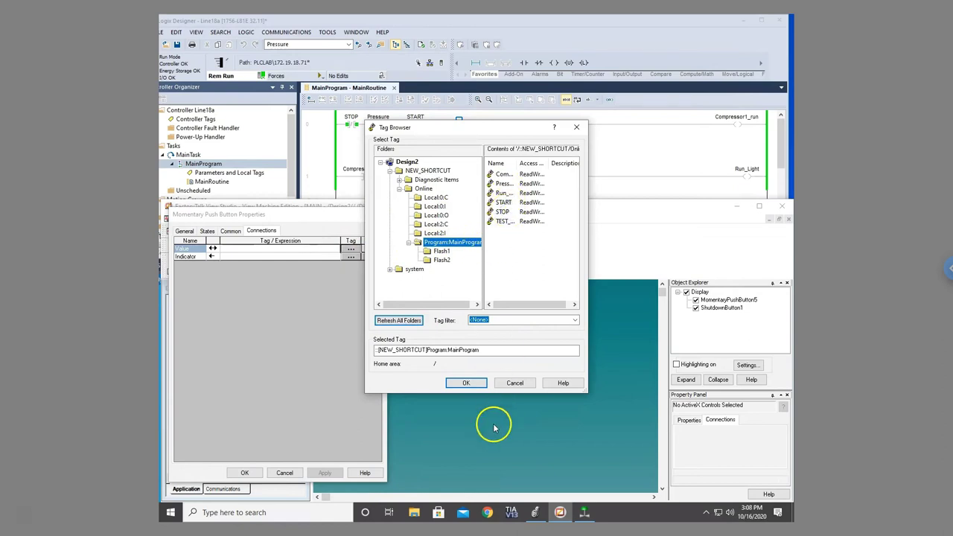
left_click(469, 383)
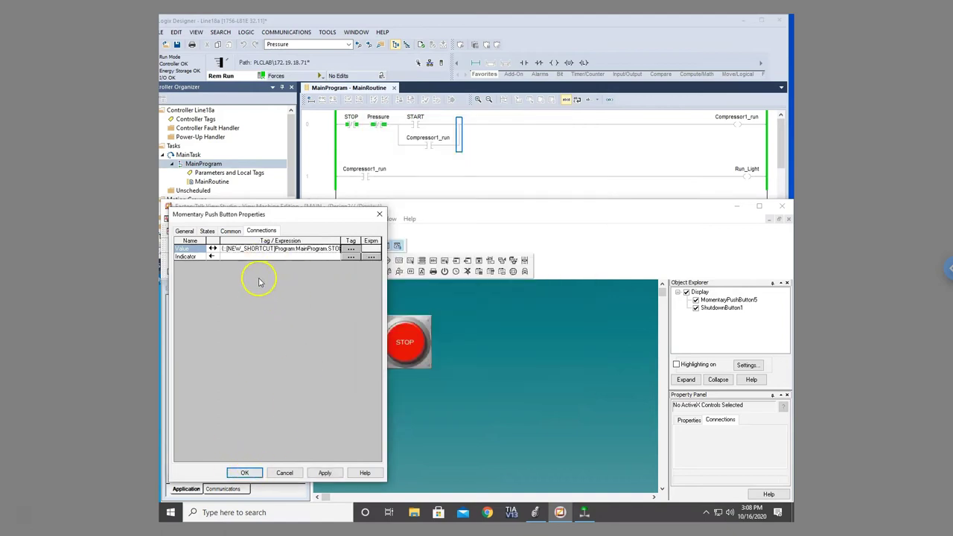
left_click(254, 473)
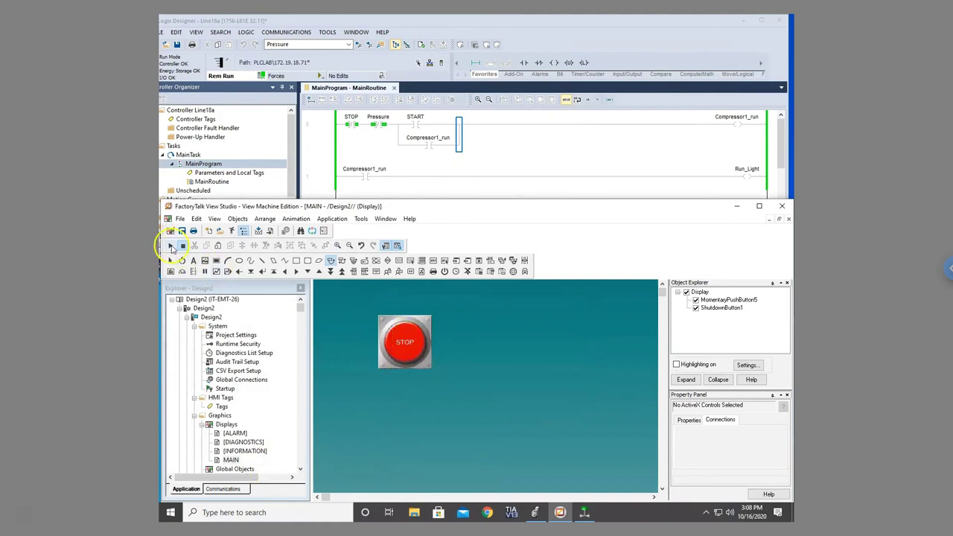
left_click(171, 246)
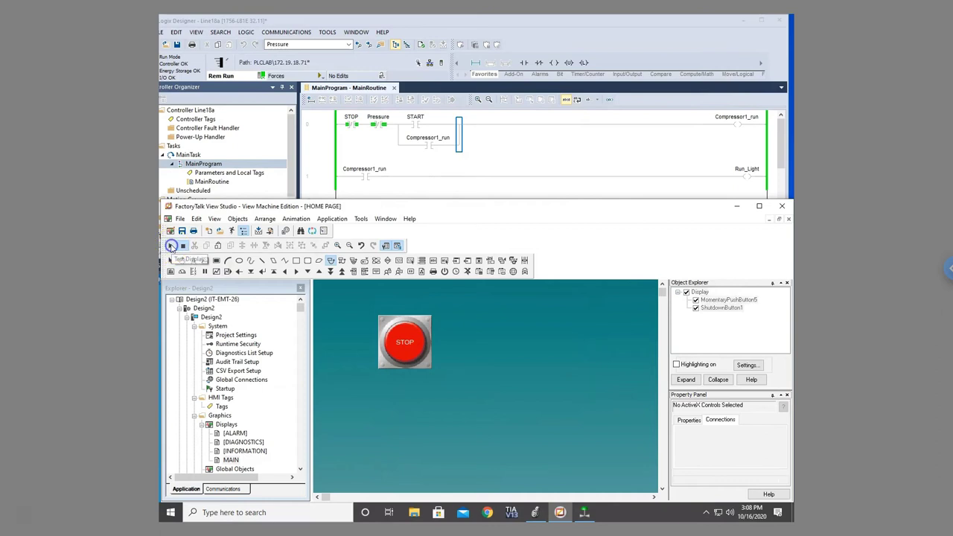
left_click(419, 348)
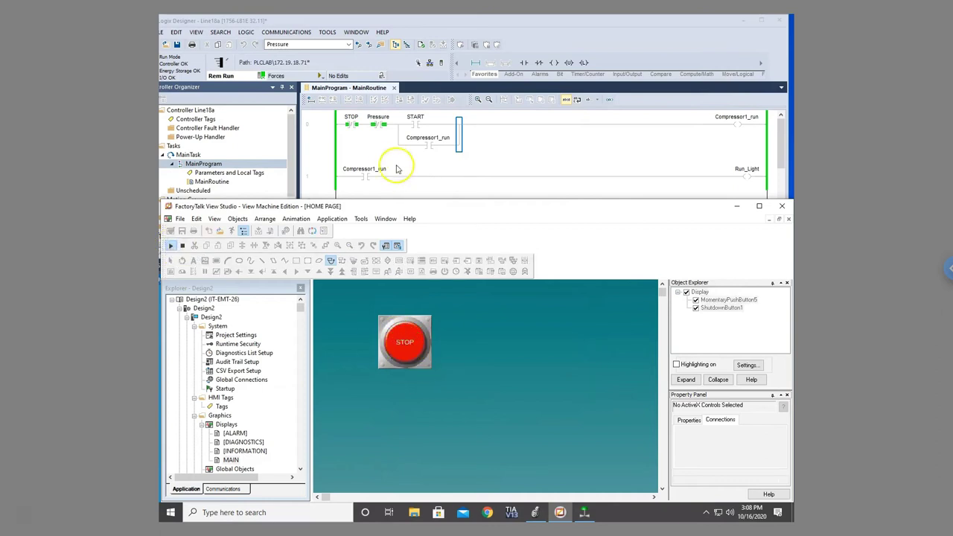
left_click(411, 350)
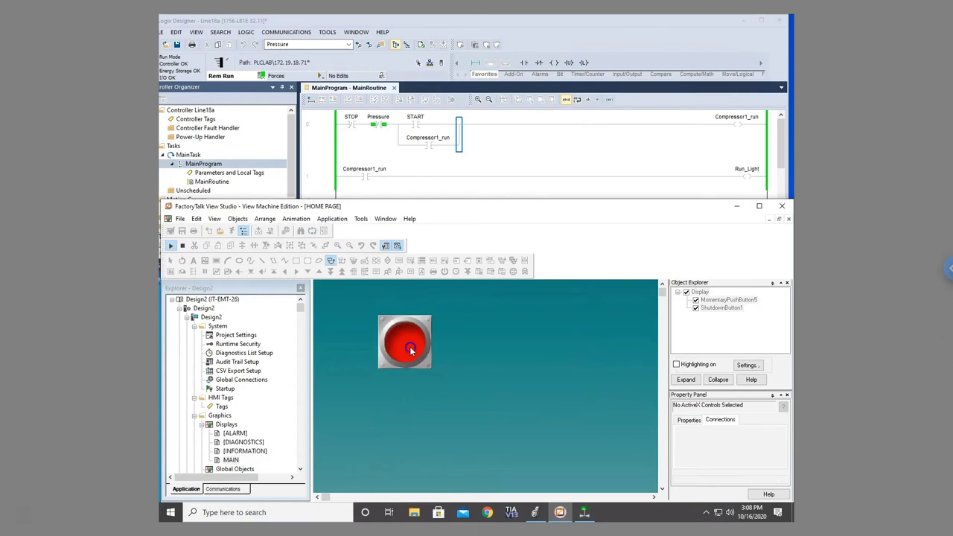
left_click(410, 350)
left_click(411, 350)
left_click(182, 247)
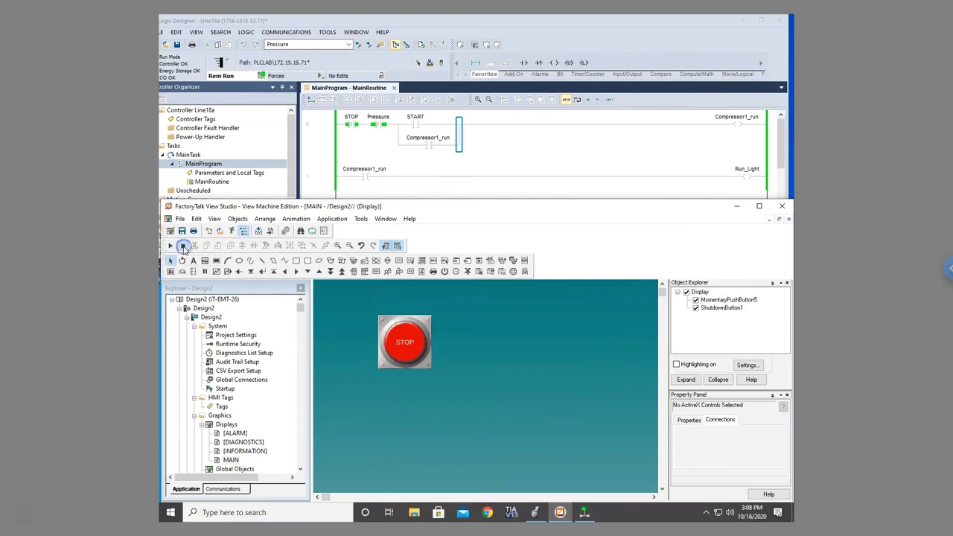
- Draw a second momentary push button just right of the STOP button
left_click(238, 220)
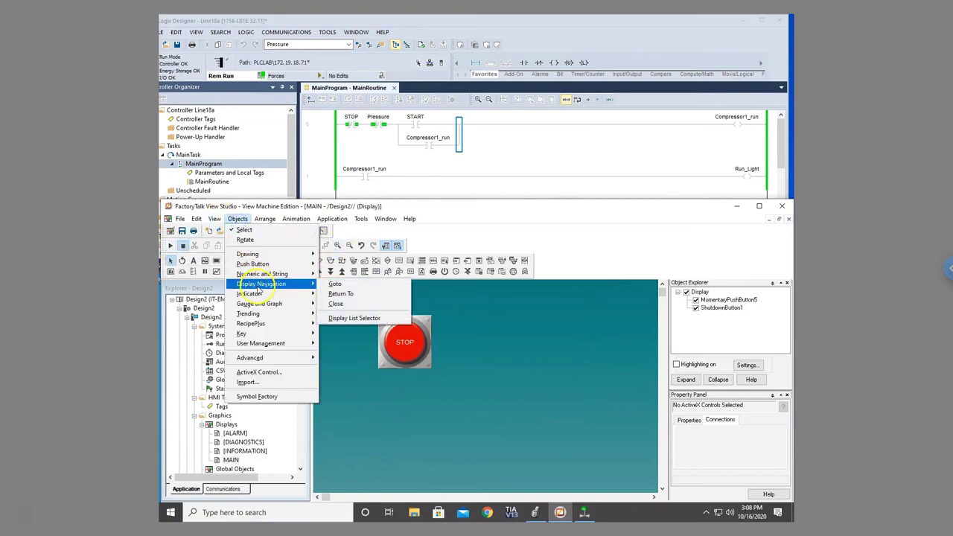
mouse_move(260, 264)
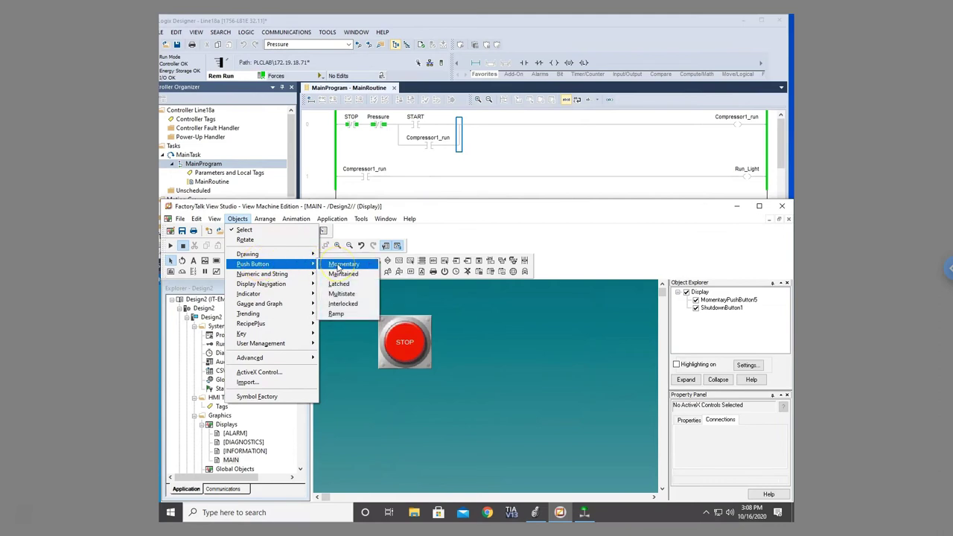
left_click(340, 265)
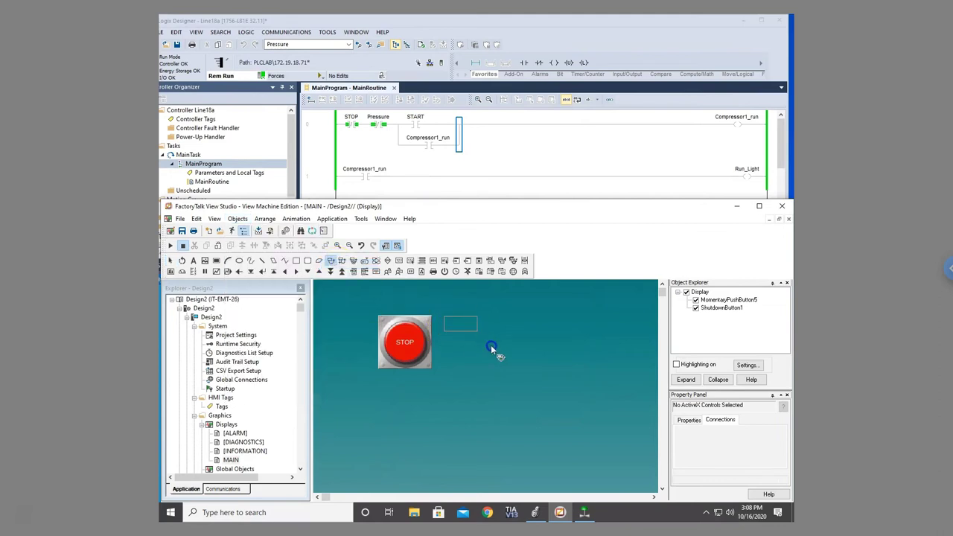
left_click_drag(505, 365, 499, 370)
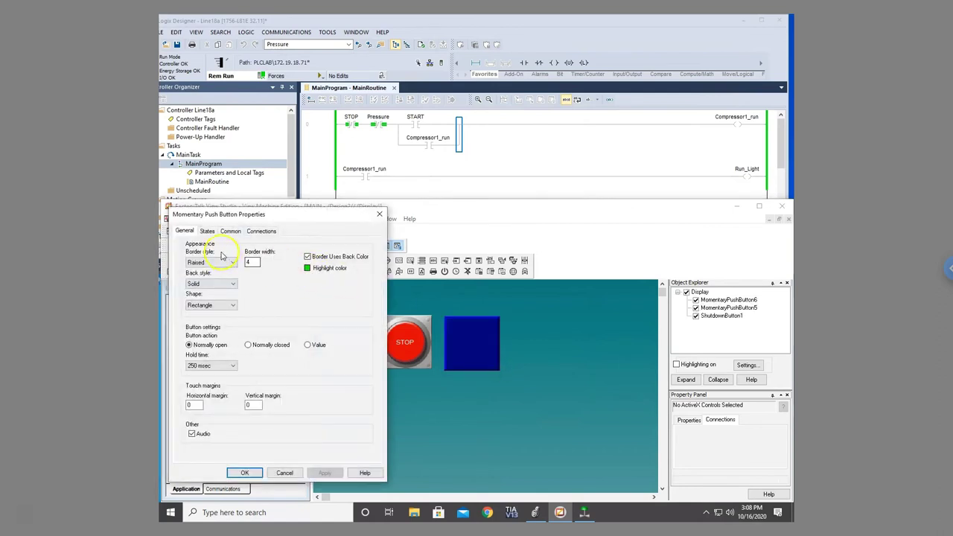
- Set the new button's border style to None and back style to Transparent
left_click(232, 262)
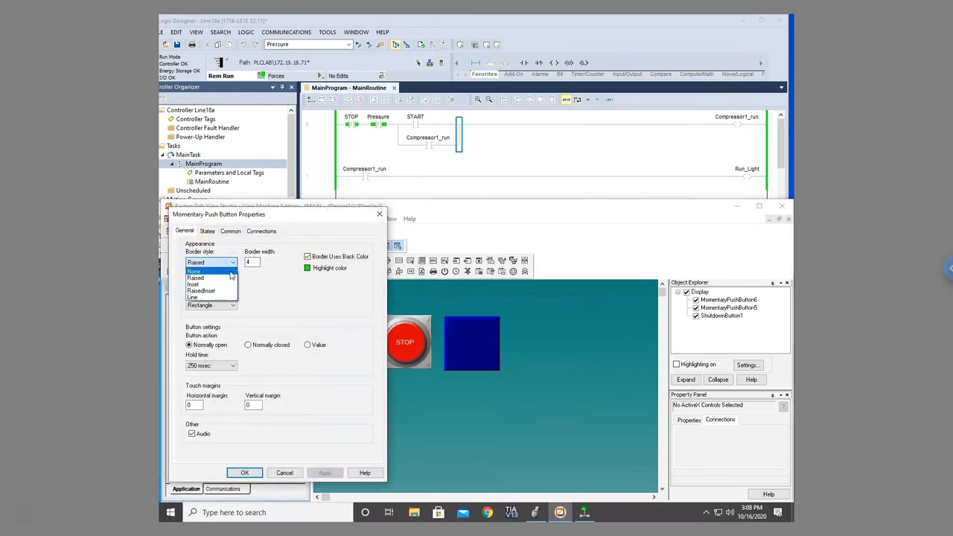
left_click(224, 274)
left_click(230, 283)
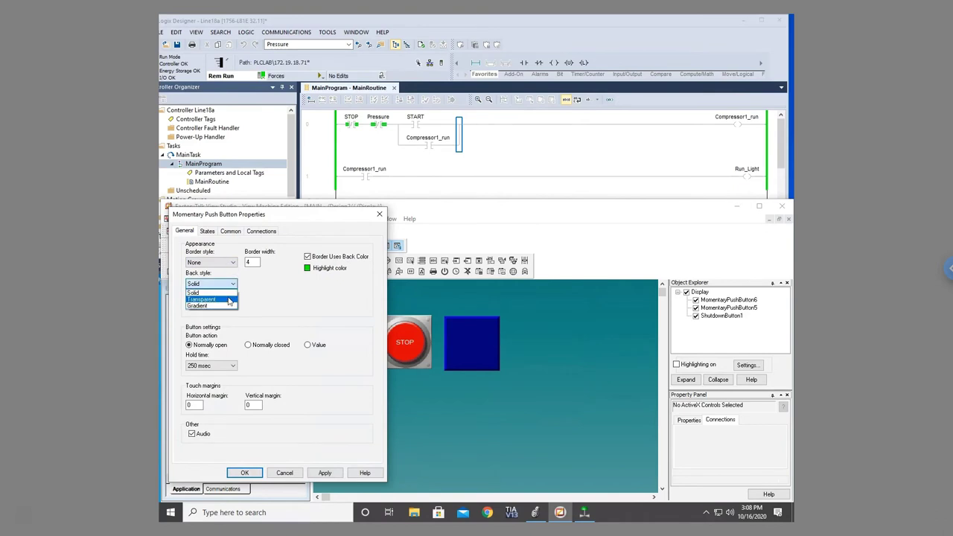
left_click(228, 293)
- Caption State0 'START' and give it the pasted Fire button (Green Up) image
left_click(207, 231)
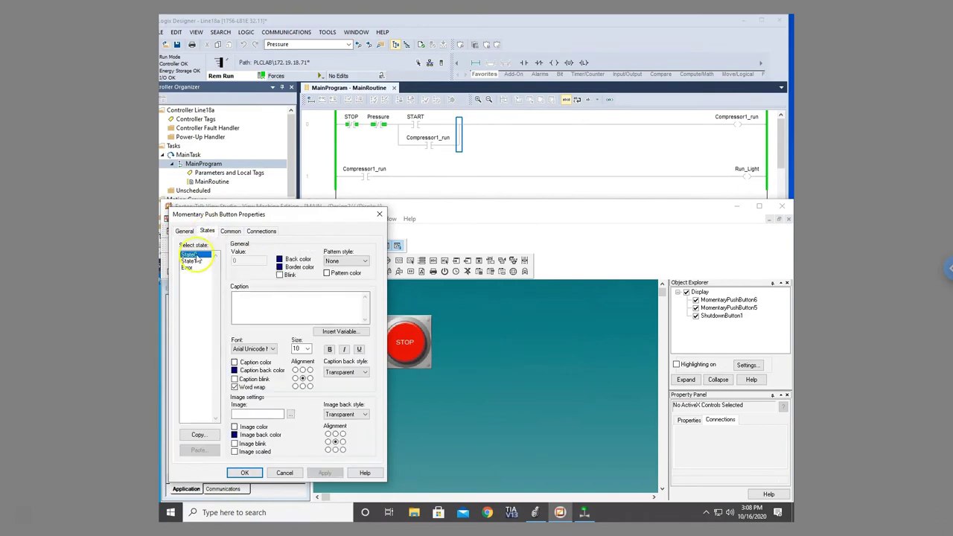
left_click(278, 308)
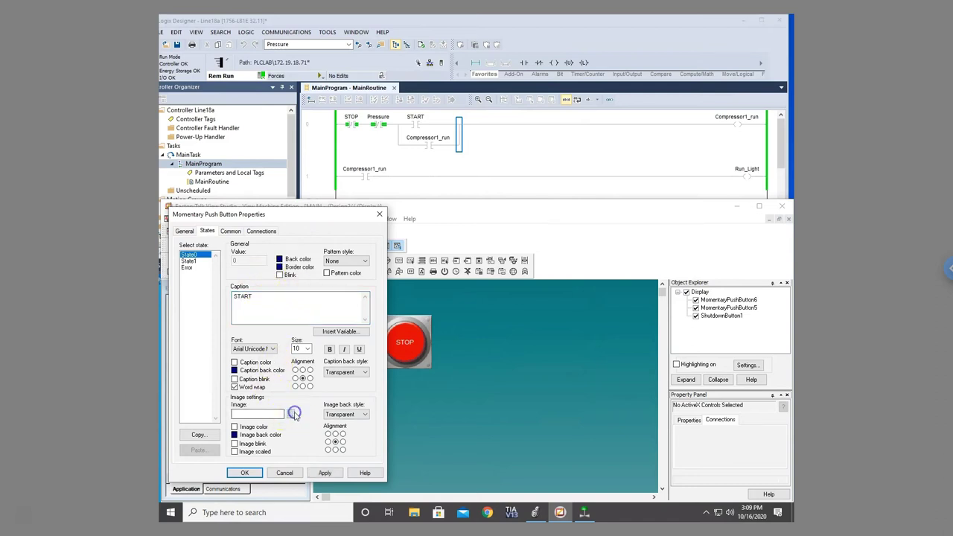
left_click(294, 414)
left_click(380, 313)
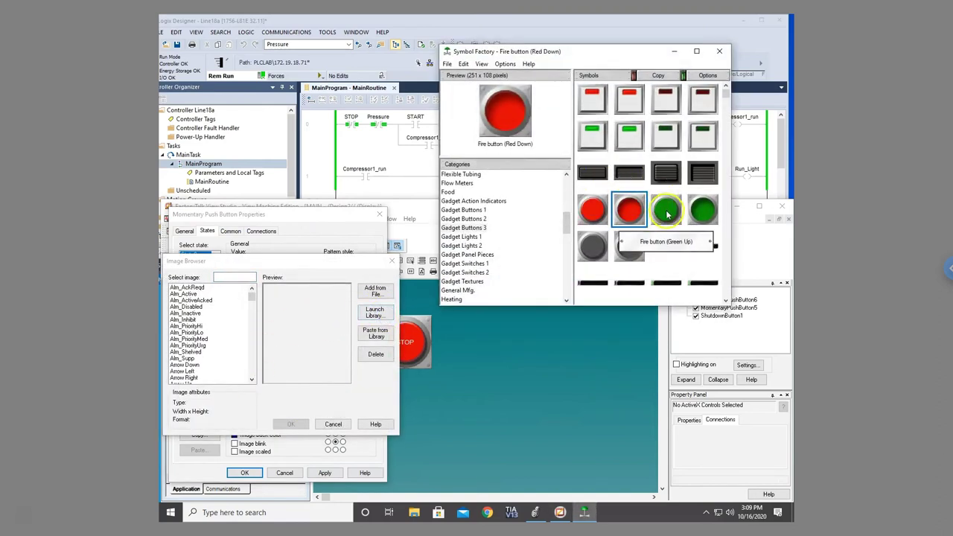
left_click(668, 214)
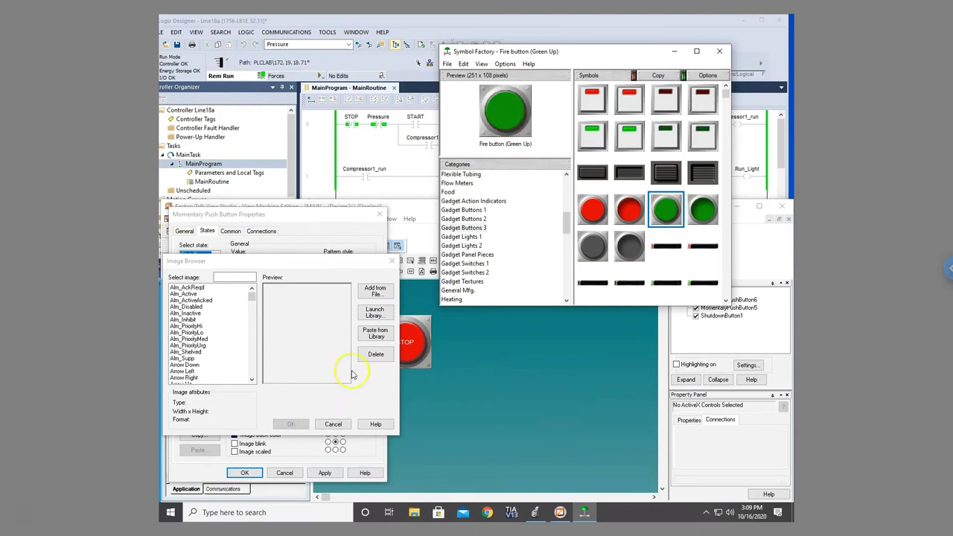
left_click(659, 76)
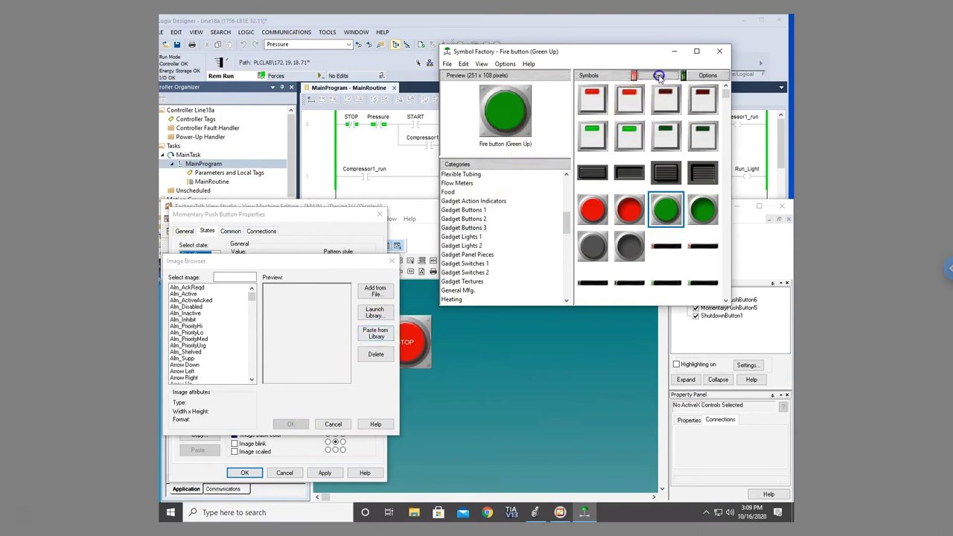
left_click(379, 336)
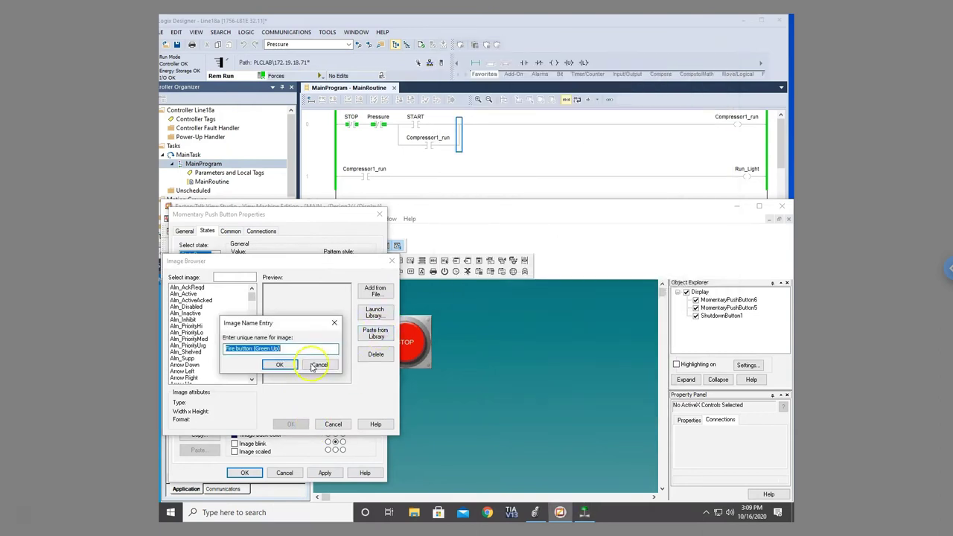
left_click(281, 364)
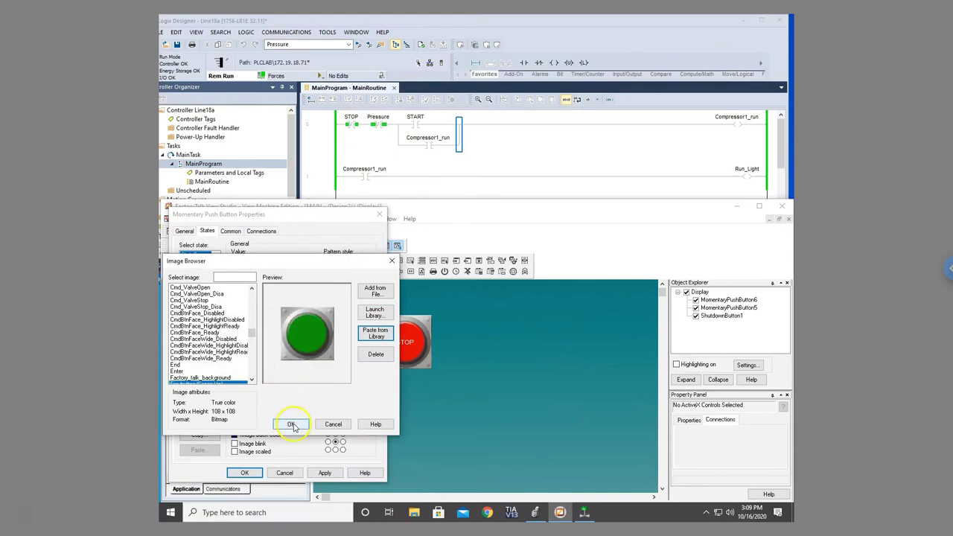
left_click(292, 424)
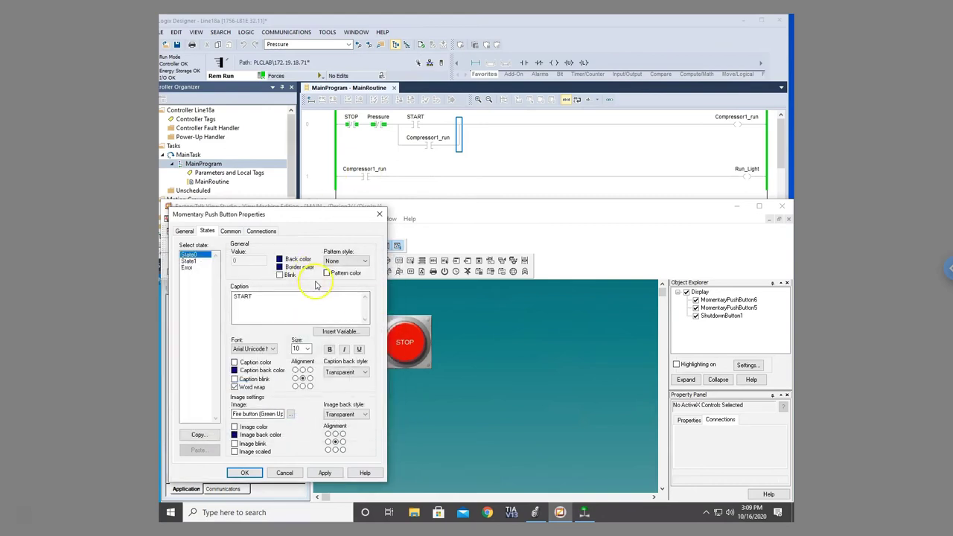
- Link the green START button's Value to the MainProgram START tag and close its properties
left_click(262, 231)
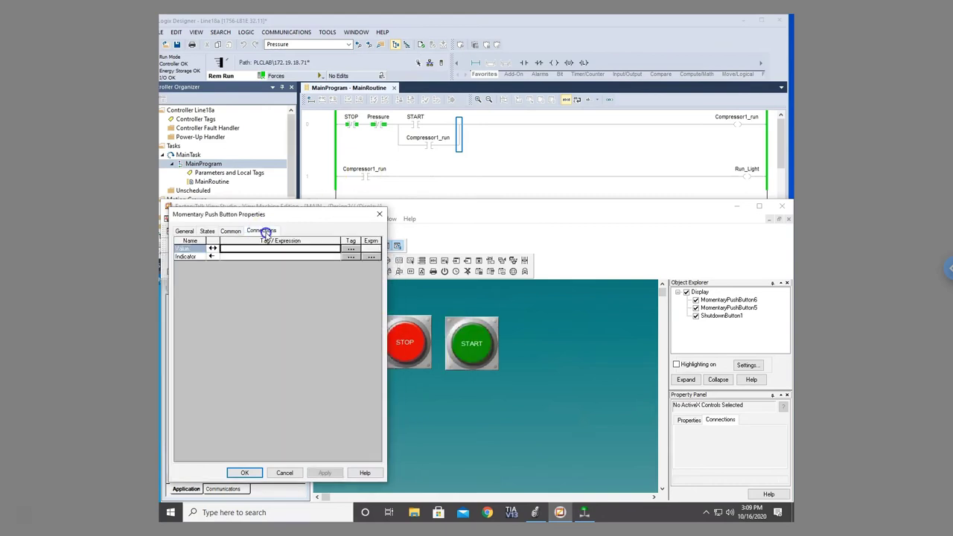
left_click(351, 249)
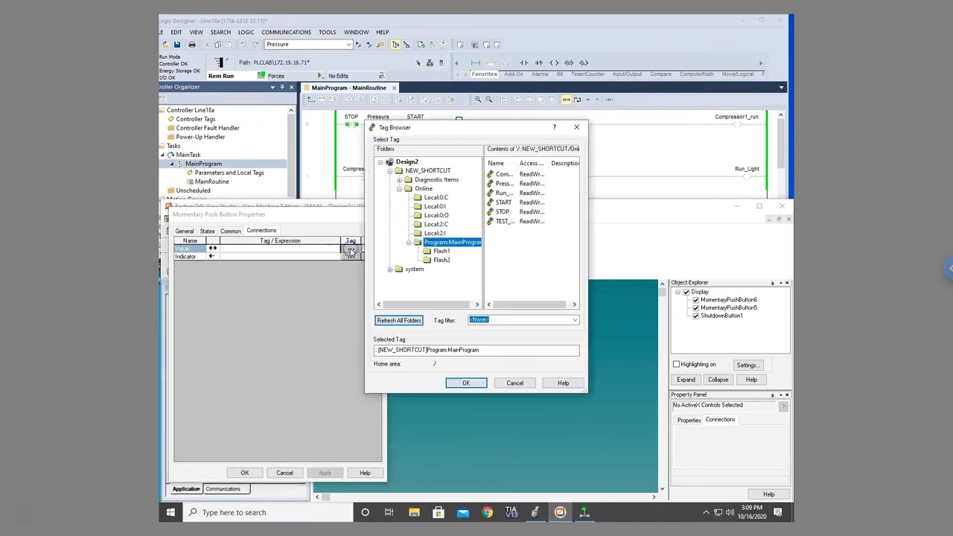
left_click(501, 203)
left_click(466, 384)
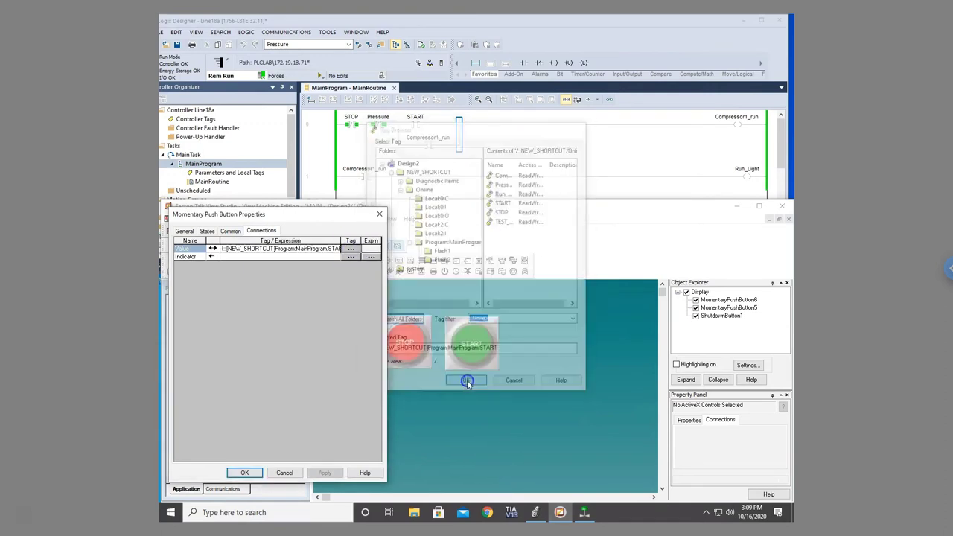
left_click(243, 473)
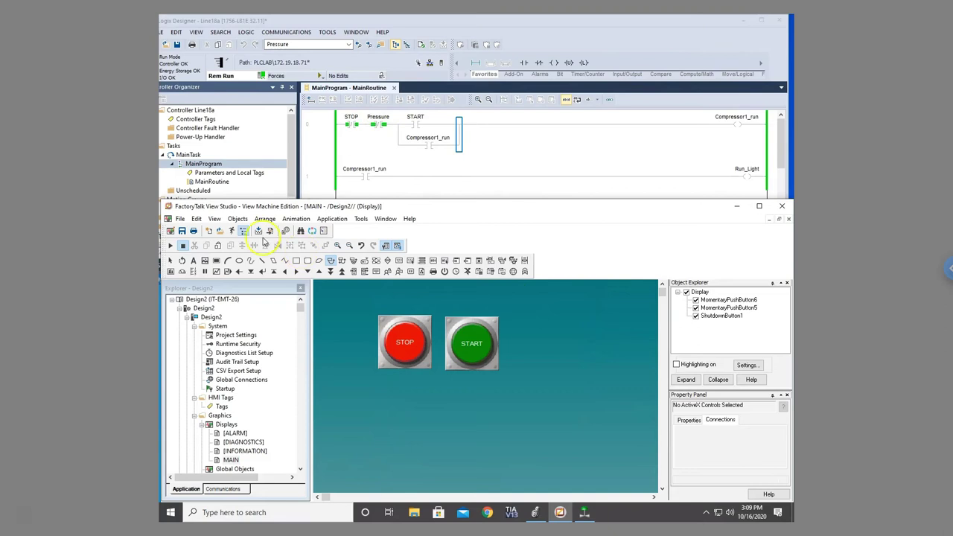
- Draw a maintained push button on MAIN to the right of the START button
left_click(215, 218)
left_click(237, 218)
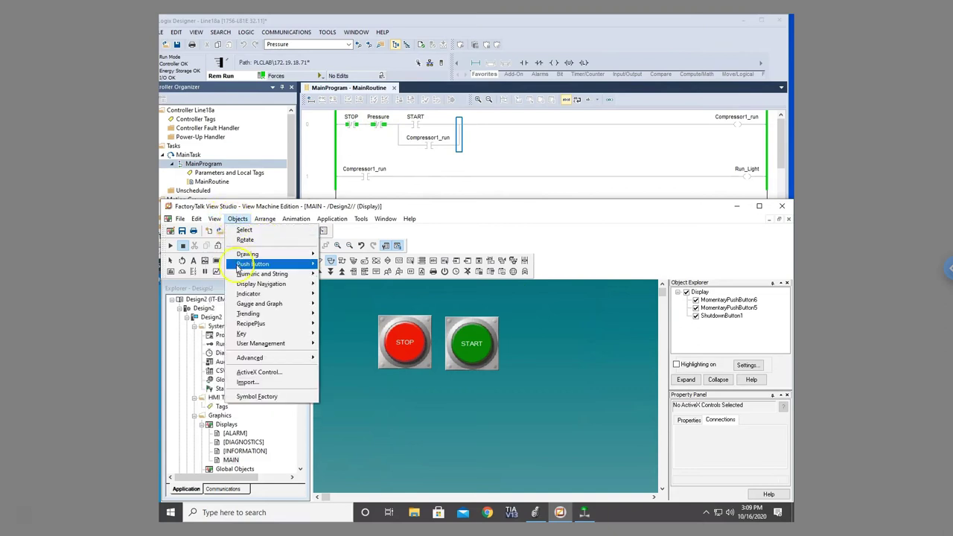
mouse_move(239, 266)
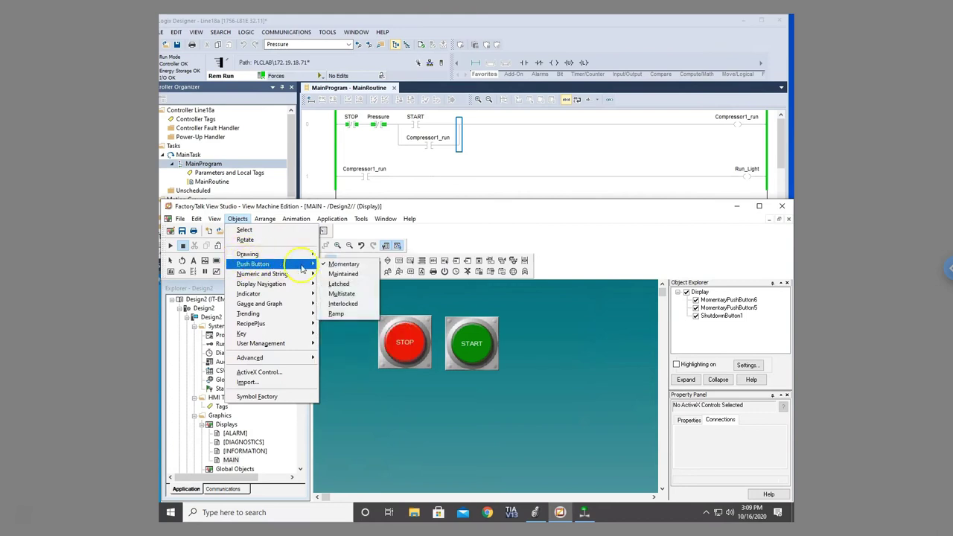
left_click(339, 267)
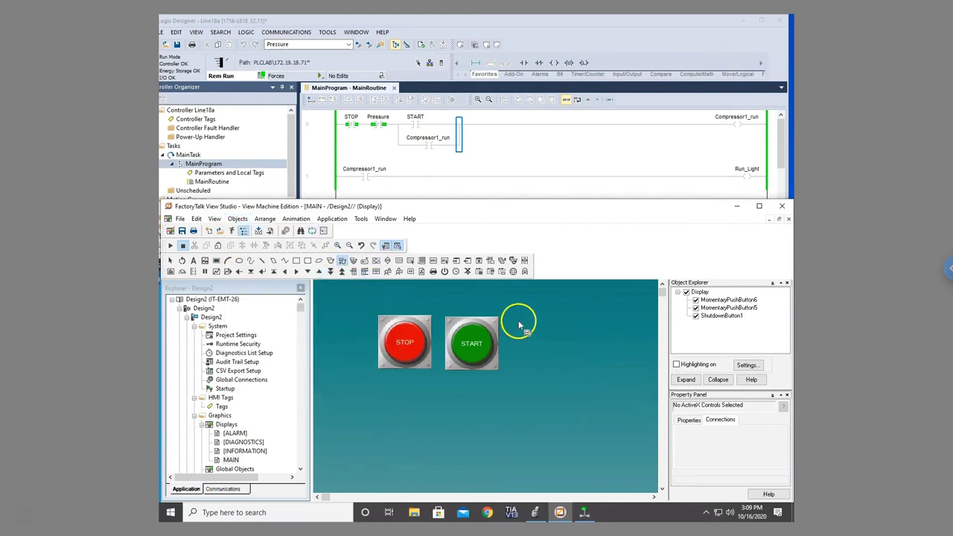
left_click_drag(575, 369, 577, 373)
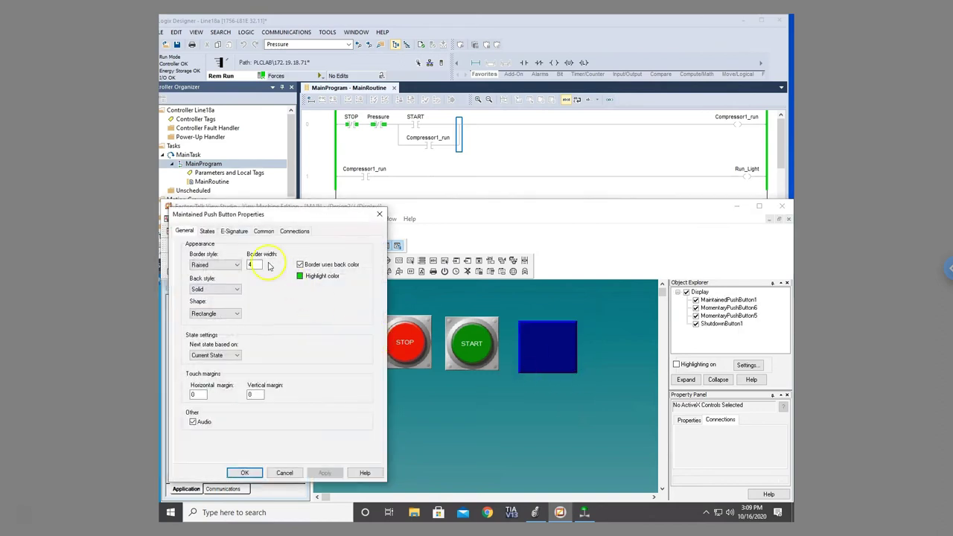
- Set the maintained button's border style to None and back style to Transparent
left_click(227, 265)
left_click(216, 275)
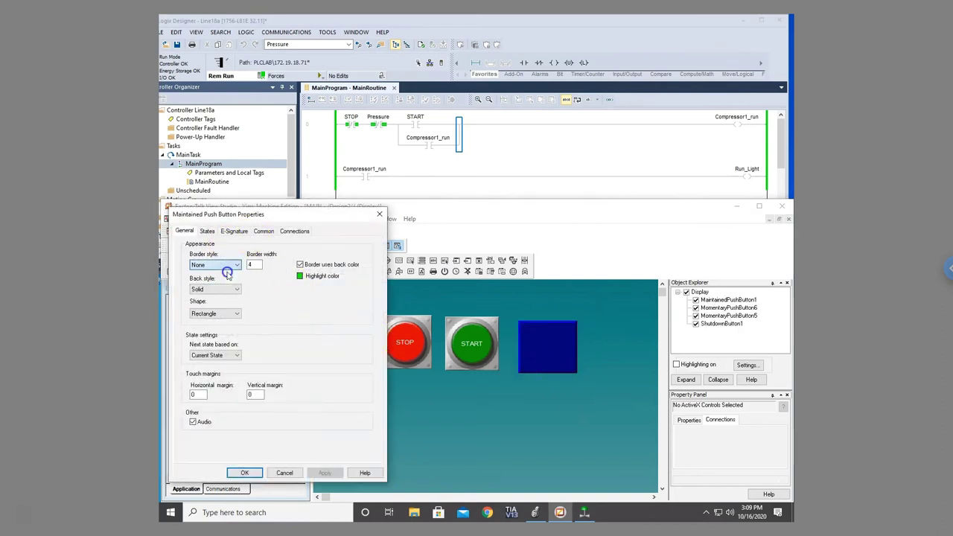
left_click(230, 290)
left_click(231, 301)
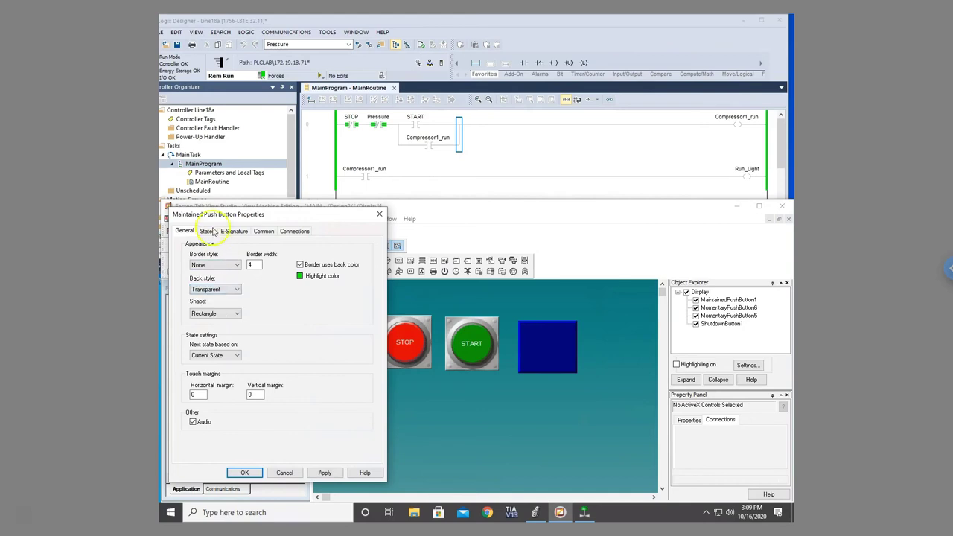
left_click(209, 231)
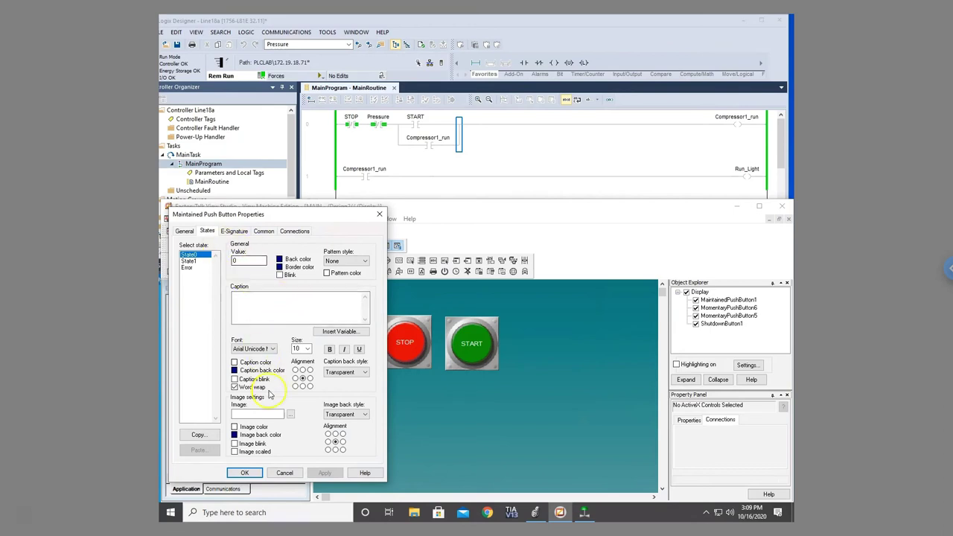
- Assign the silver rocker 1-0 On library image to State0
left_click(288, 414)
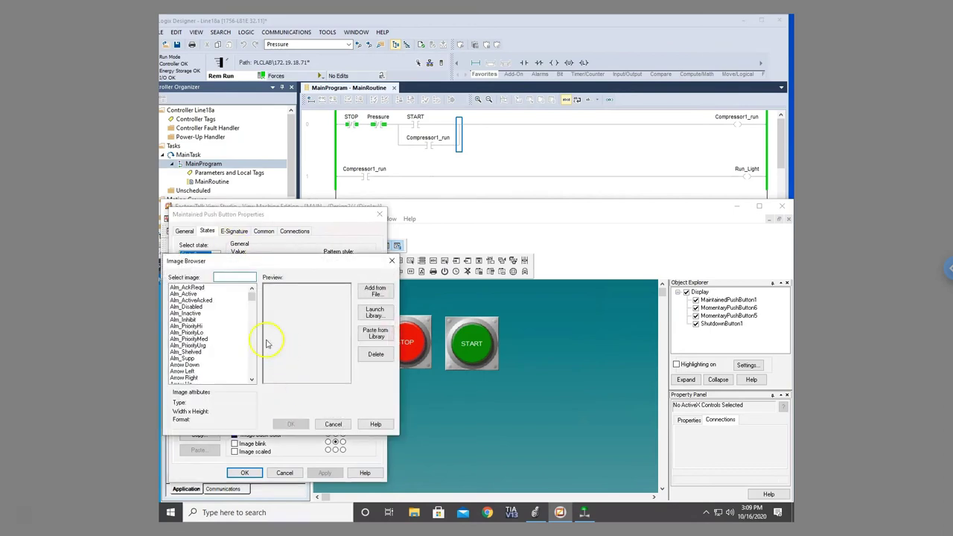
left_click(370, 312)
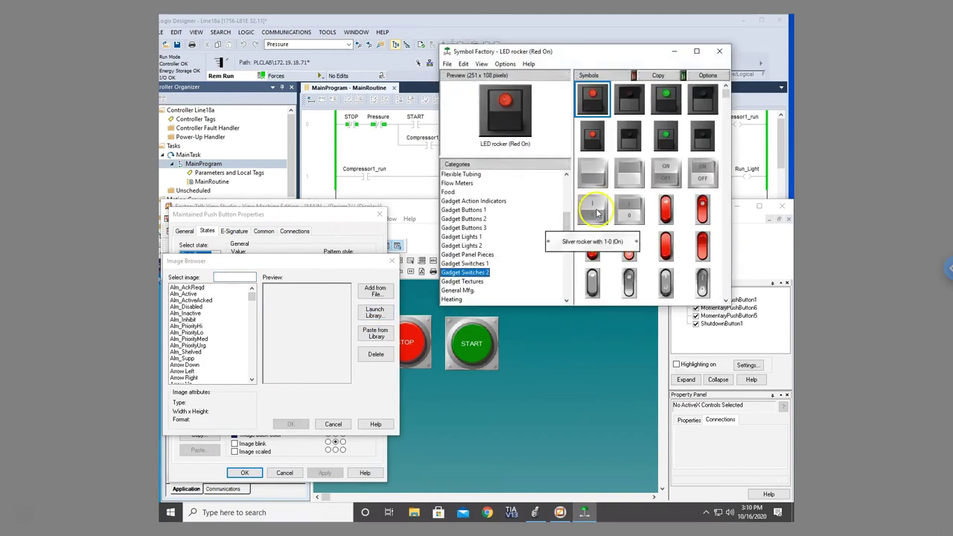
left_click(596, 212)
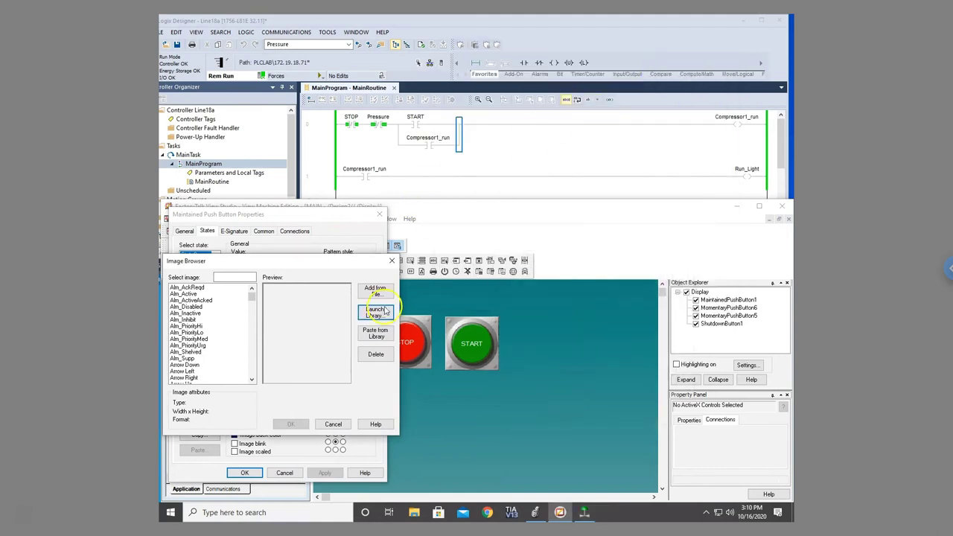
left_click(376, 335)
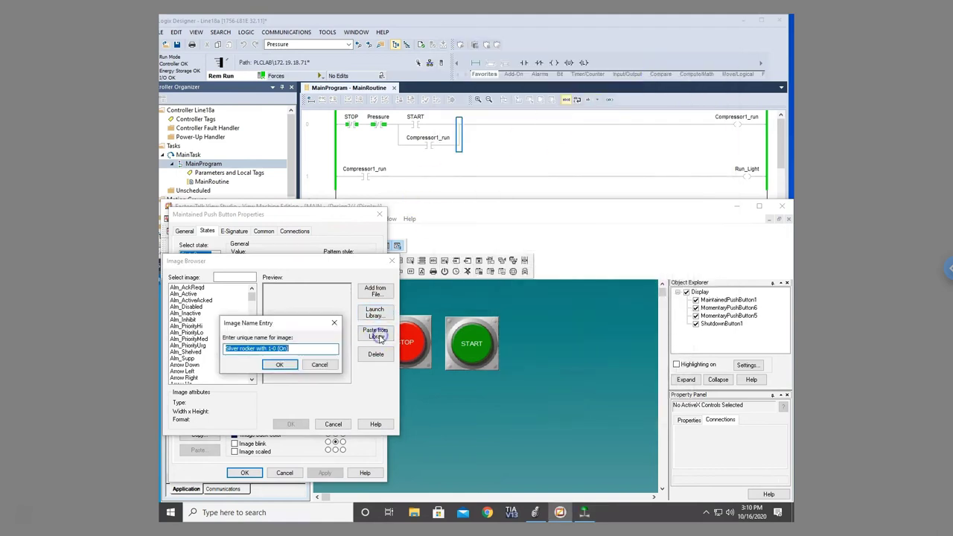
left_click(278, 366)
left_click(292, 425)
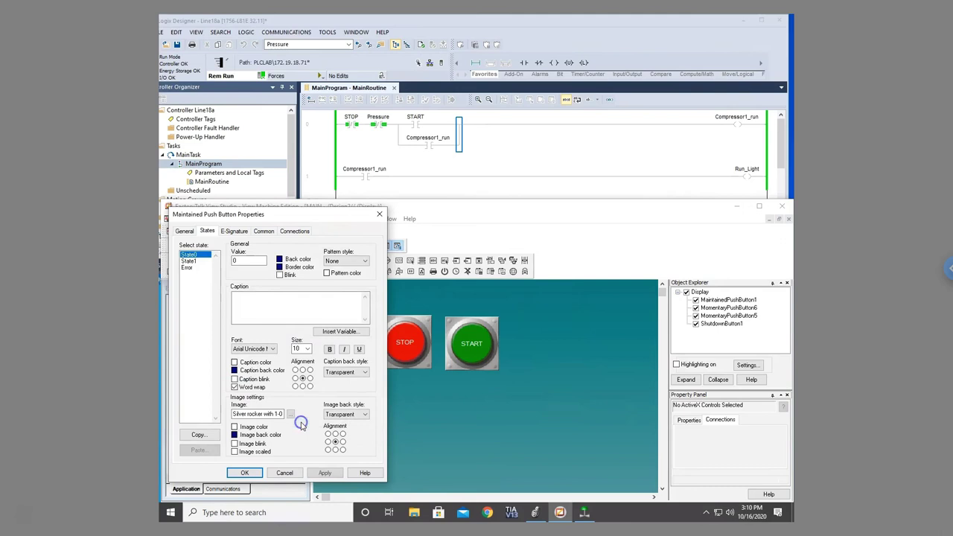
- Assign the silver rocker 1-0 Off library image to State1
left_click(197, 261)
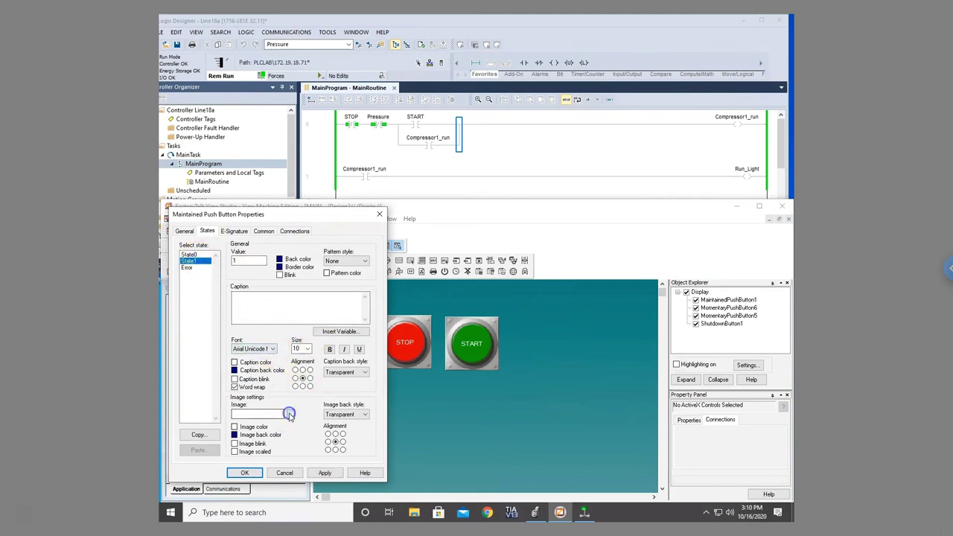
left_click(290, 414)
left_click(375, 312)
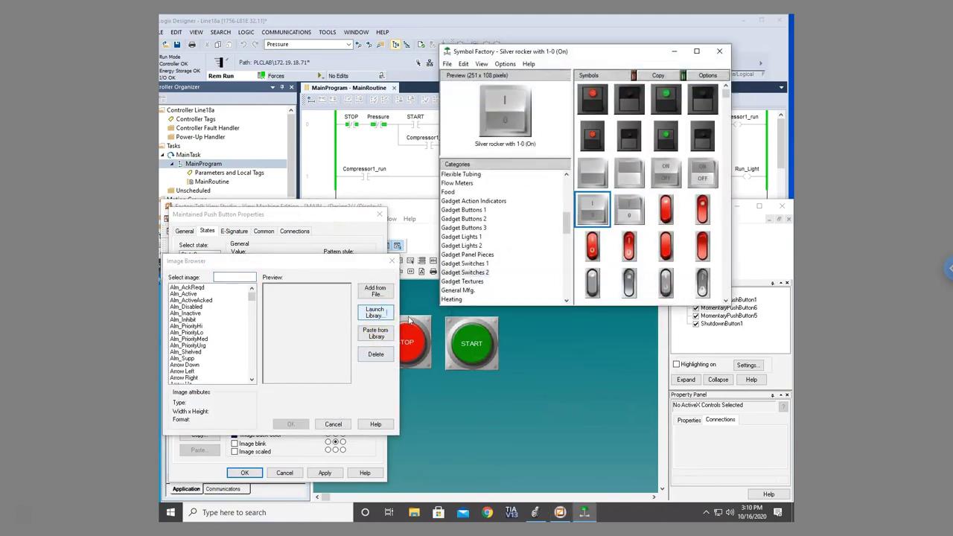
left_click(629, 210)
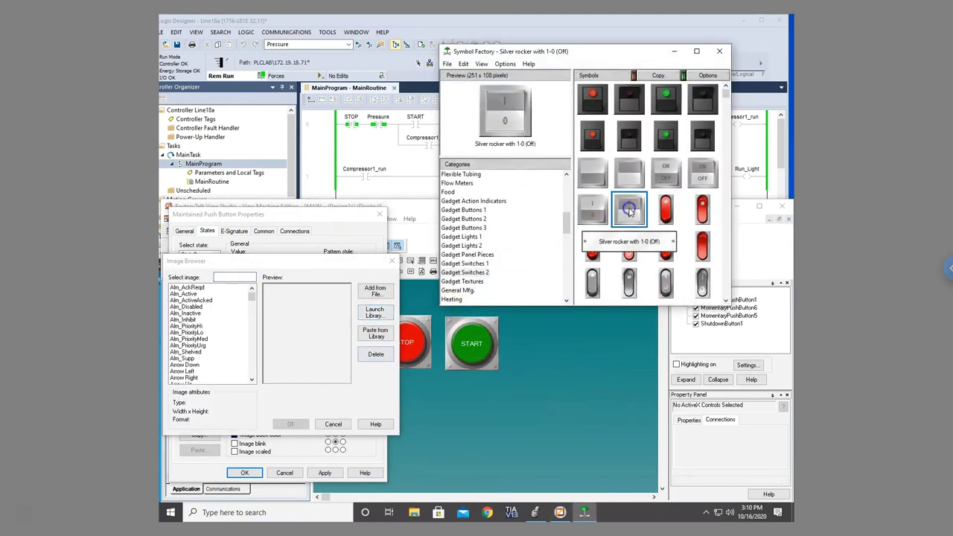
left_click(659, 75)
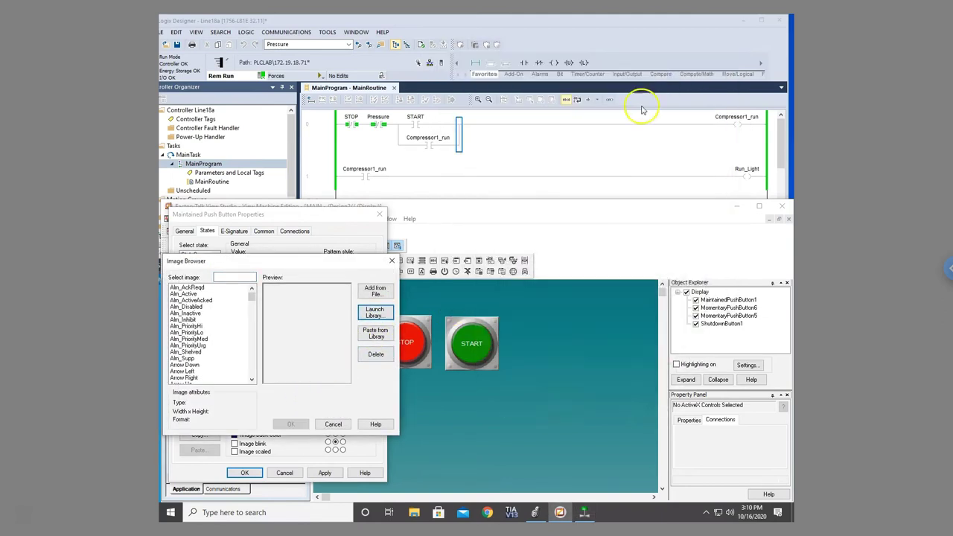
left_click(377, 334)
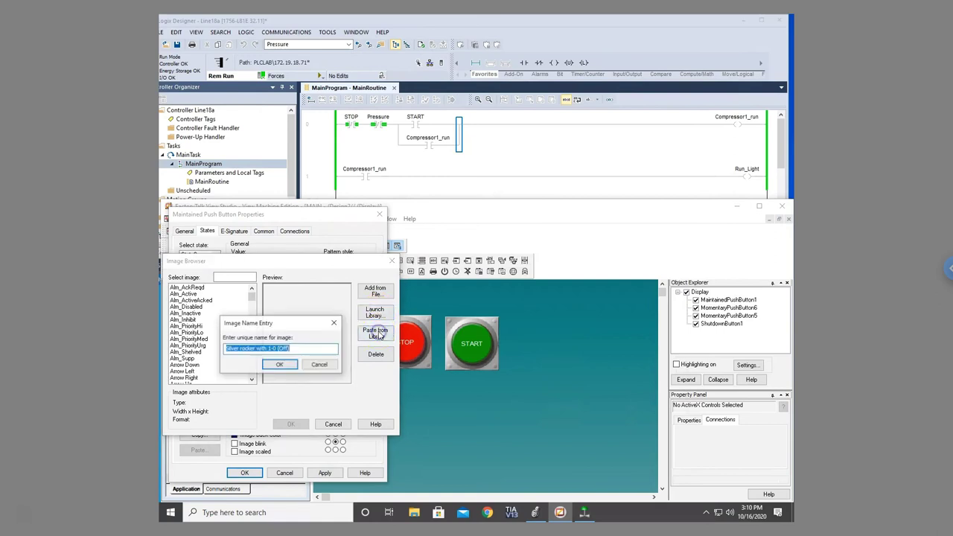
left_click(283, 364)
left_click(292, 424)
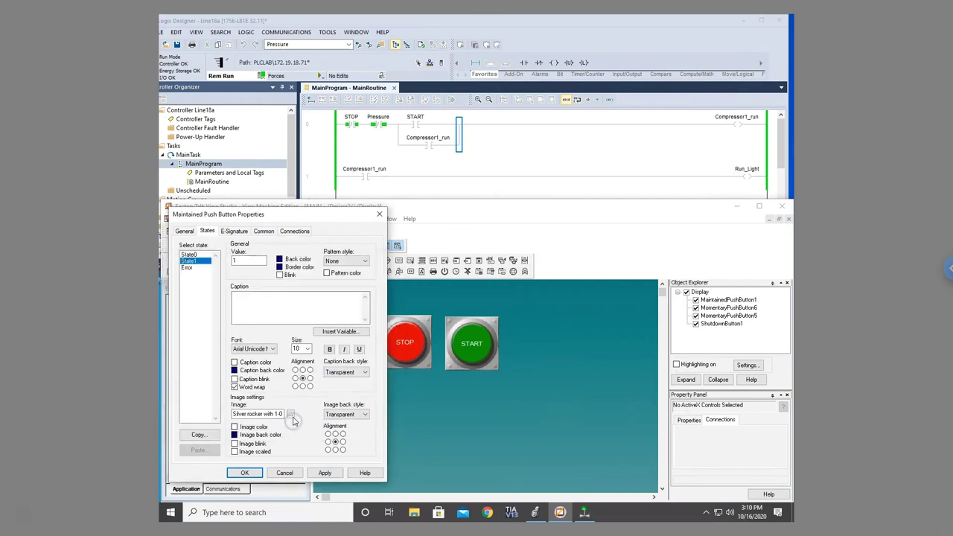
- Link the rocker switch's Value to the Program:MainProgram Pressure tag and close its properties
left_click(295, 230)
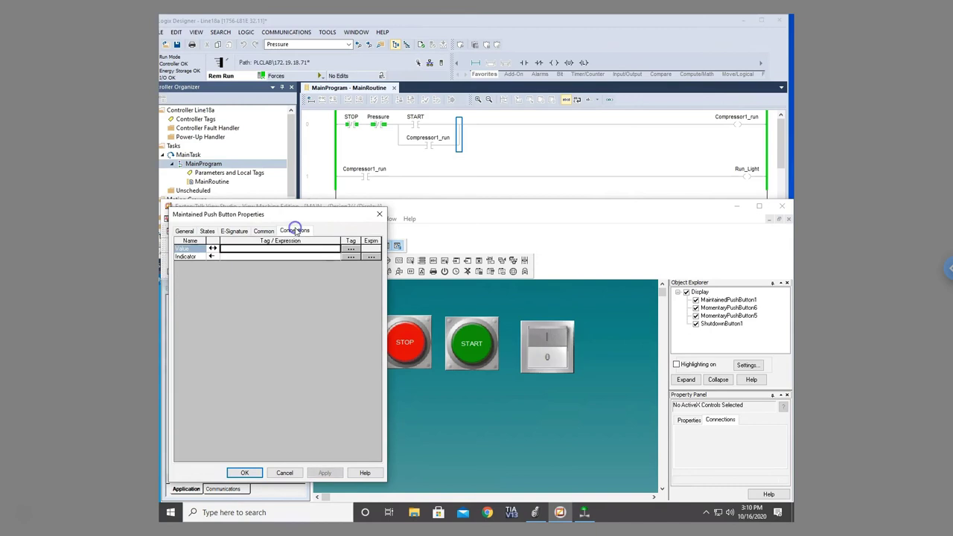
left_click(350, 249)
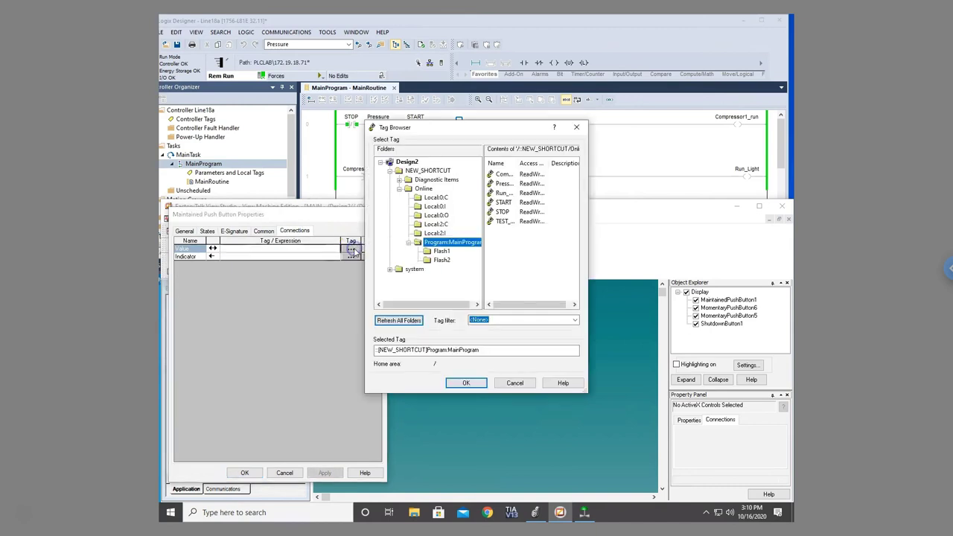
double_click(503, 184)
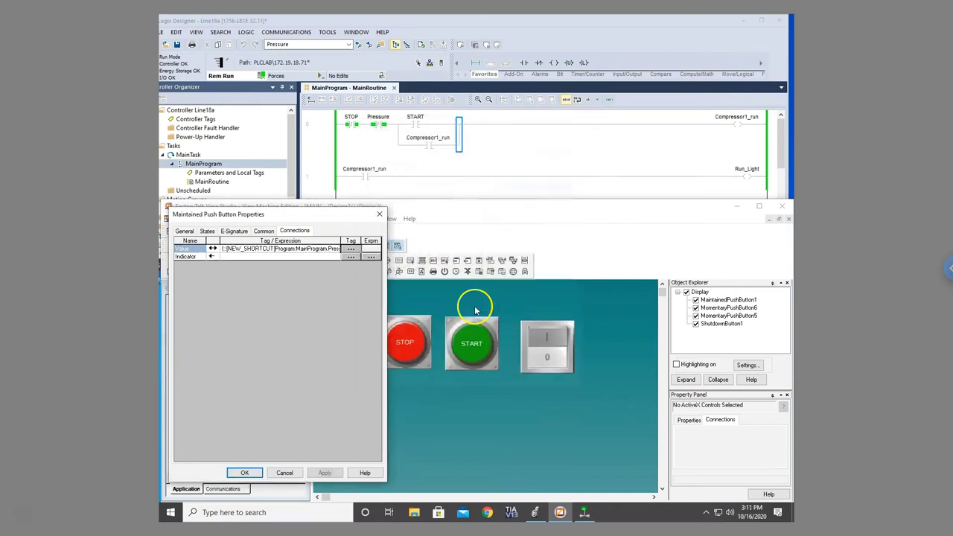
left_click(250, 473)
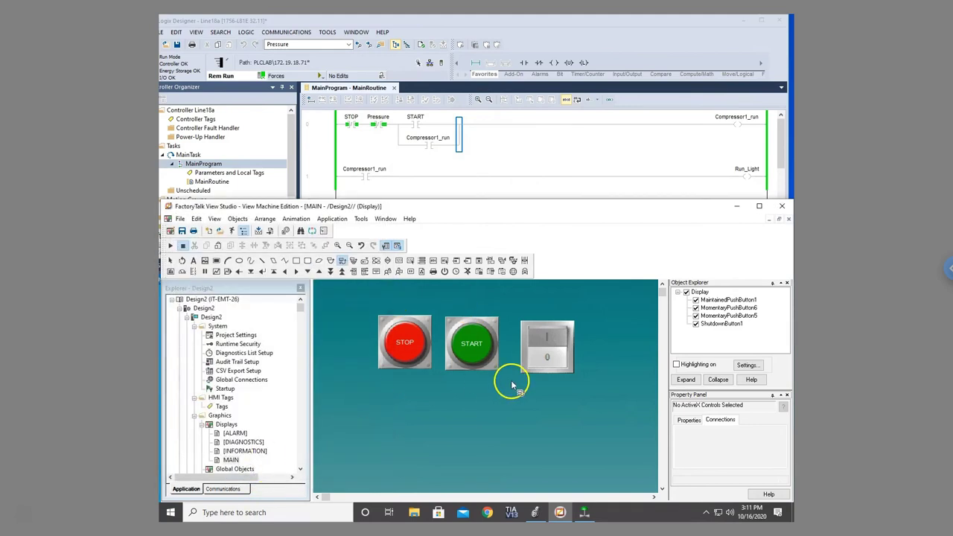
- Reopen the rocker switch to review its States settings, then begin adding a new object
double_click(546, 349)
left_click(208, 232)
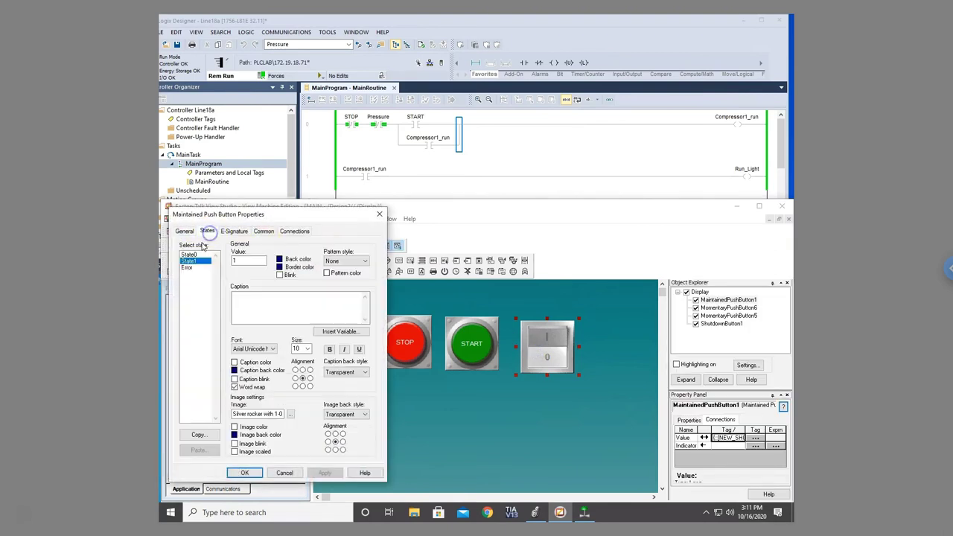
left_click(248, 473)
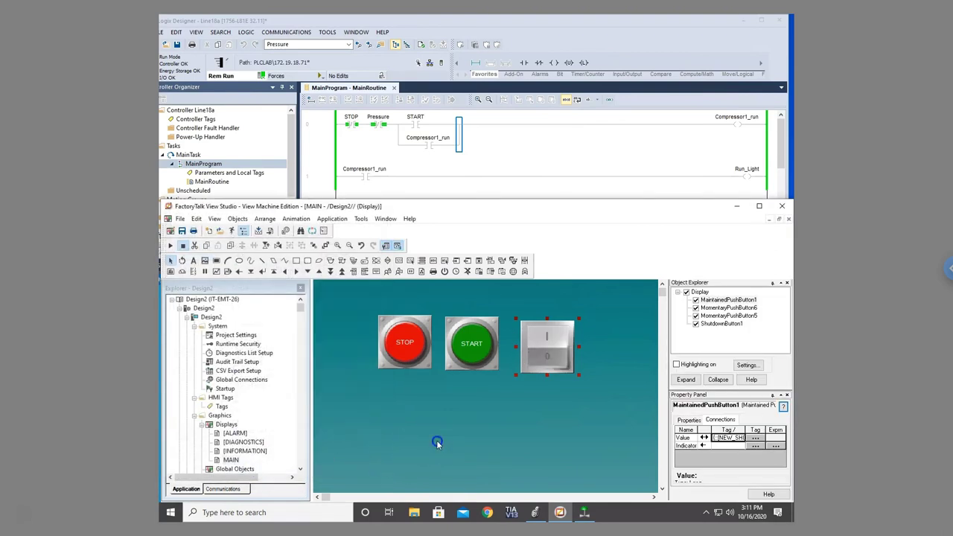
left_click(436, 441)
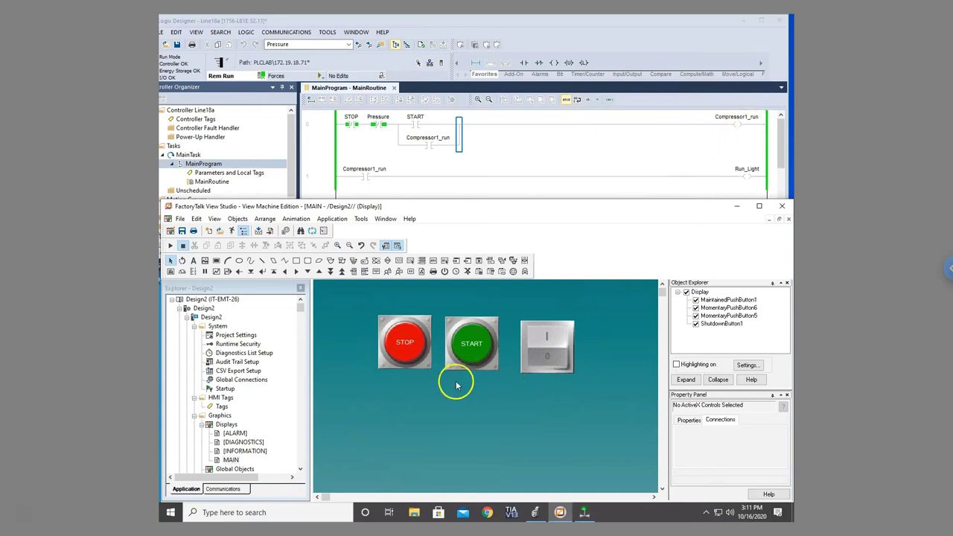
left_click(237, 219)
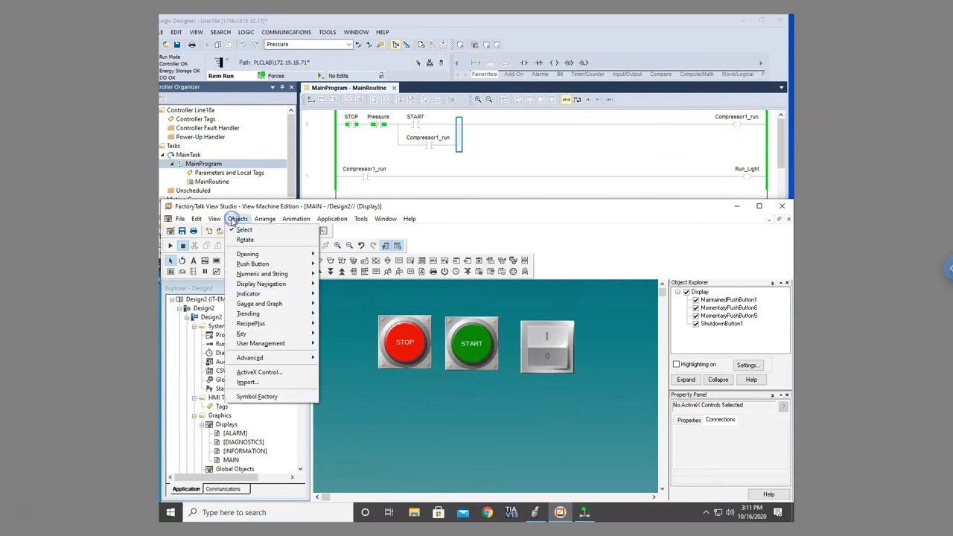
- Draw a multistate indicator on MAIN below the STOP and START buttons
mouse_move(262, 295)
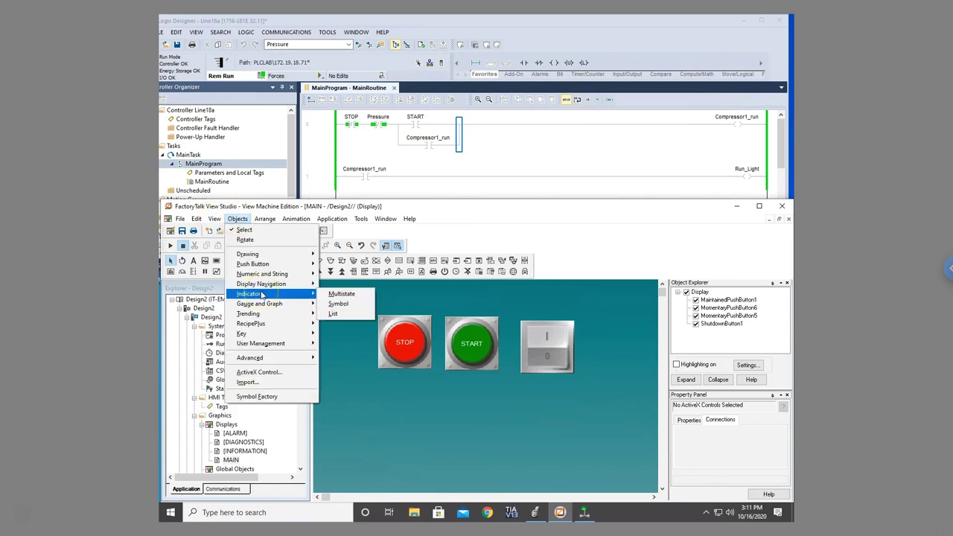
left_click(341, 293)
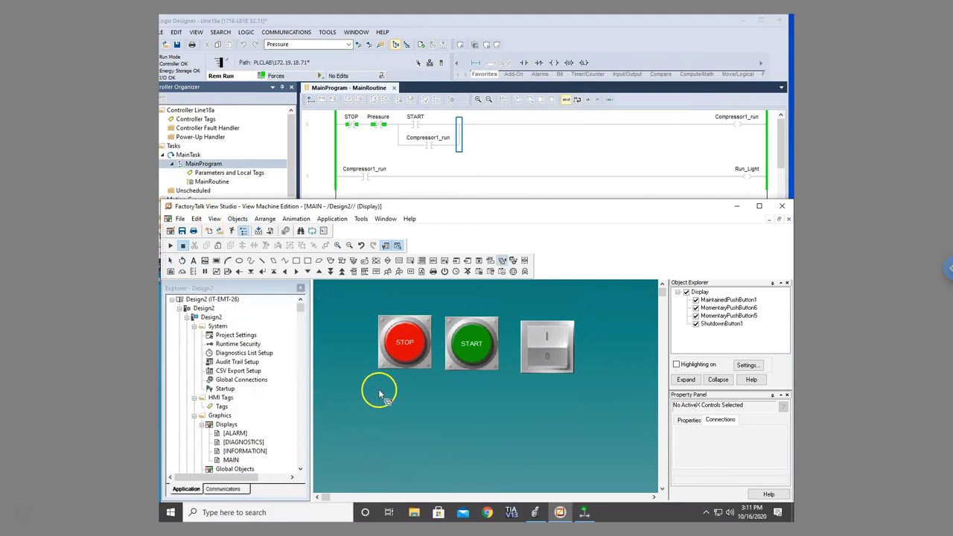
left_click_drag(378, 390, 482, 418)
left_click_drag(593, 468, 593, 469)
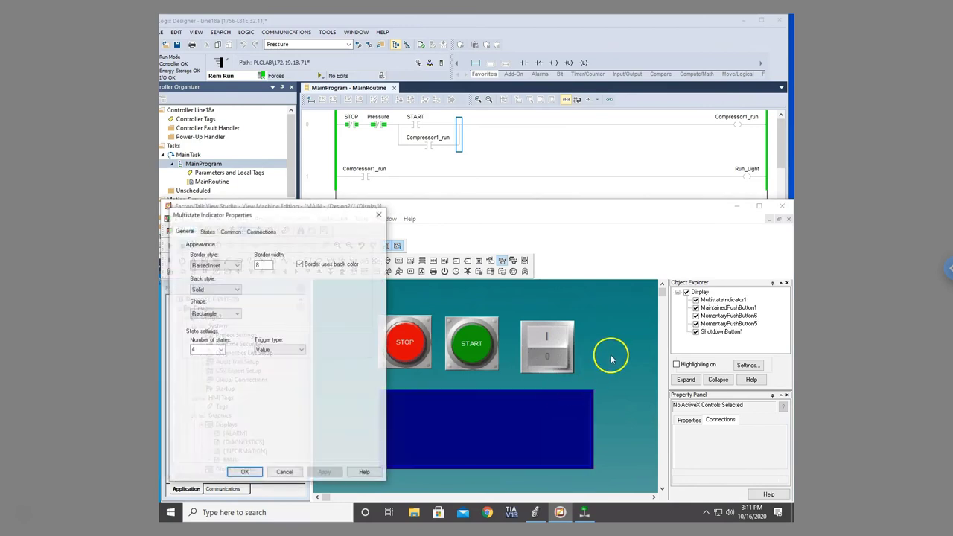
- Set the indicator's border style to None and back style to Transparent
left_click(220, 265)
left_click(221, 292)
left_click(222, 290)
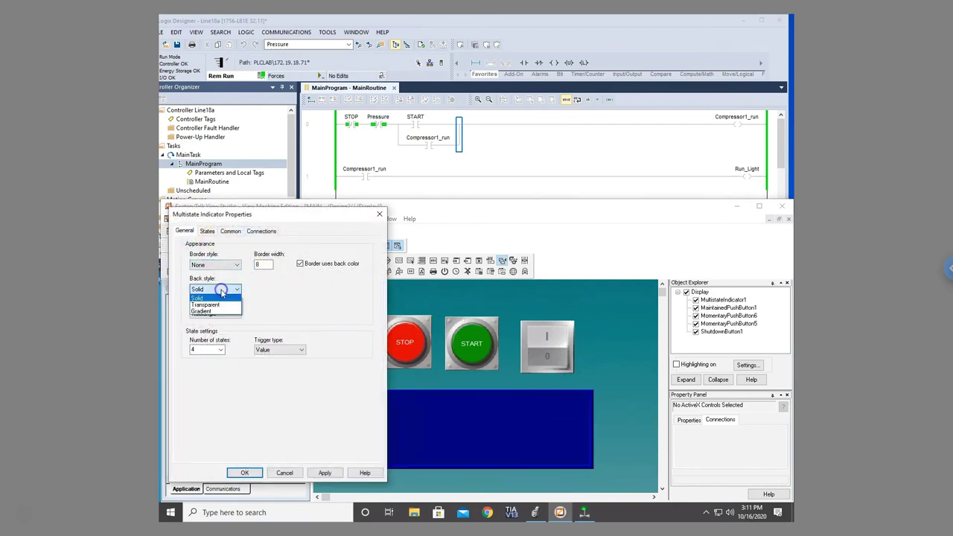
left_click(223, 305)
- Delete State3 and State2 from the indicator, leaving State0, State1 and Error
left_click(209, 231)
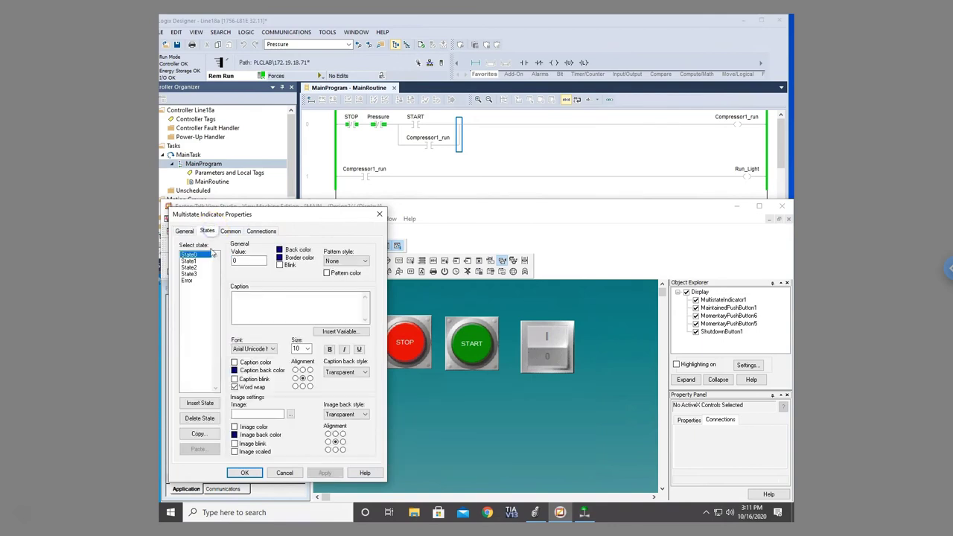
left_click(189, 261)
left_click(189, 274)
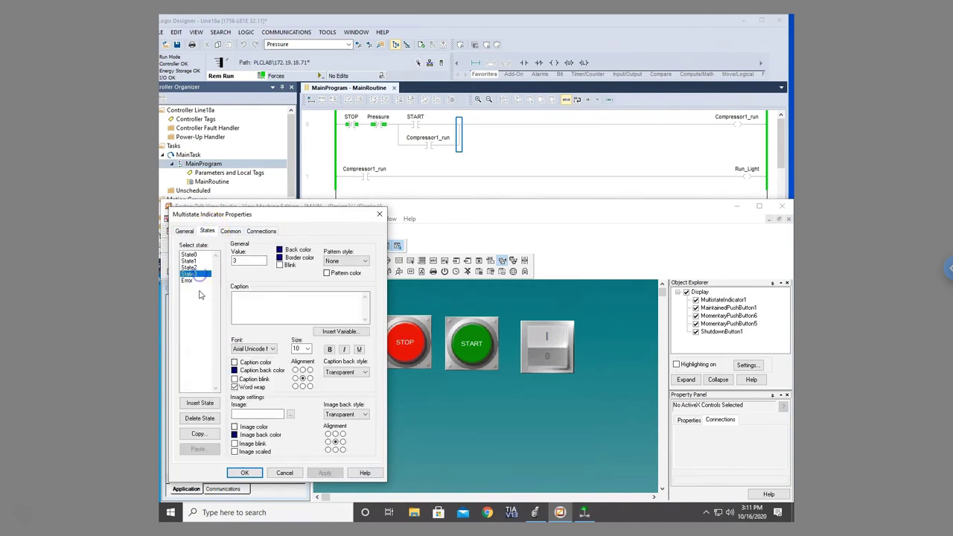
left_click(199, 419)
left_click(195, 267)
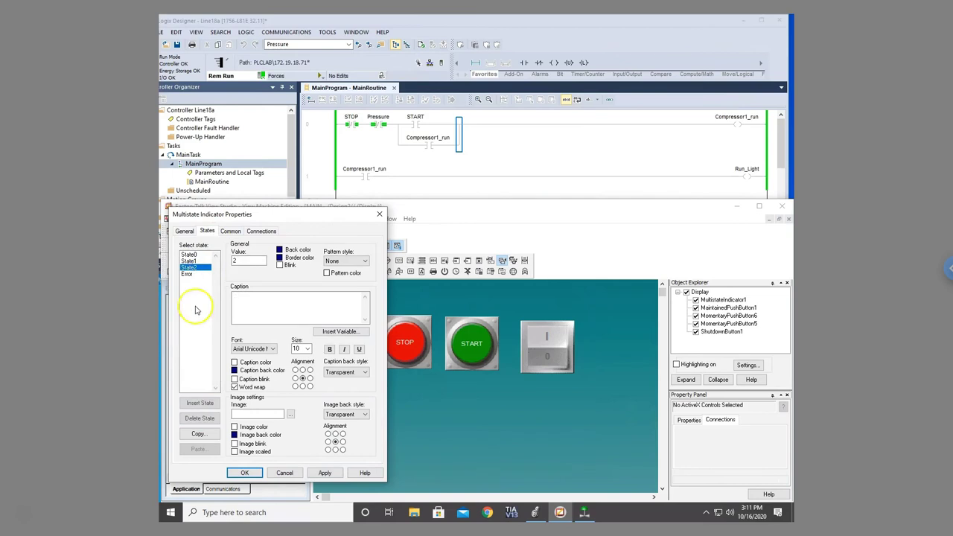
left_click(199, 418)
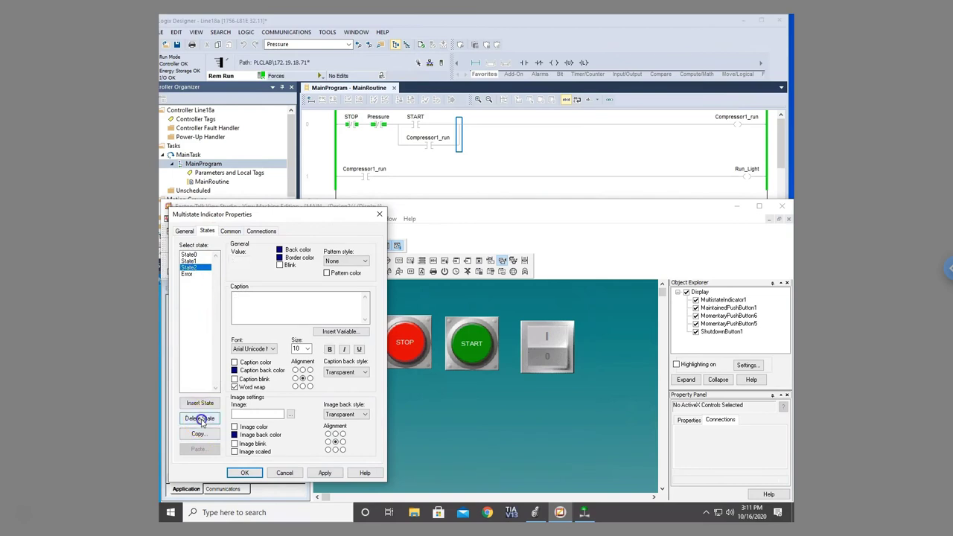
left_click(191, 255)
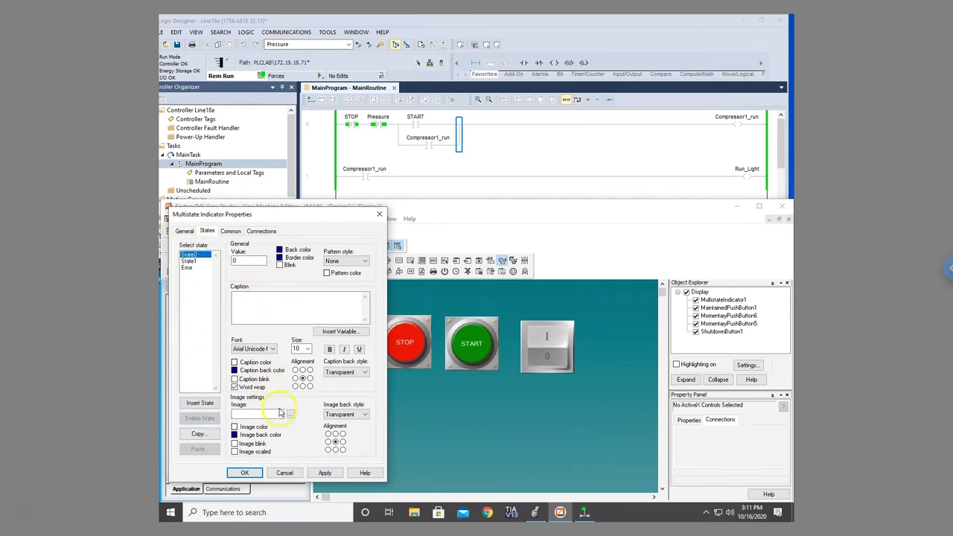
- Assign the grey Motor 2 library image to the indicator's State0
left_click(289, 414)
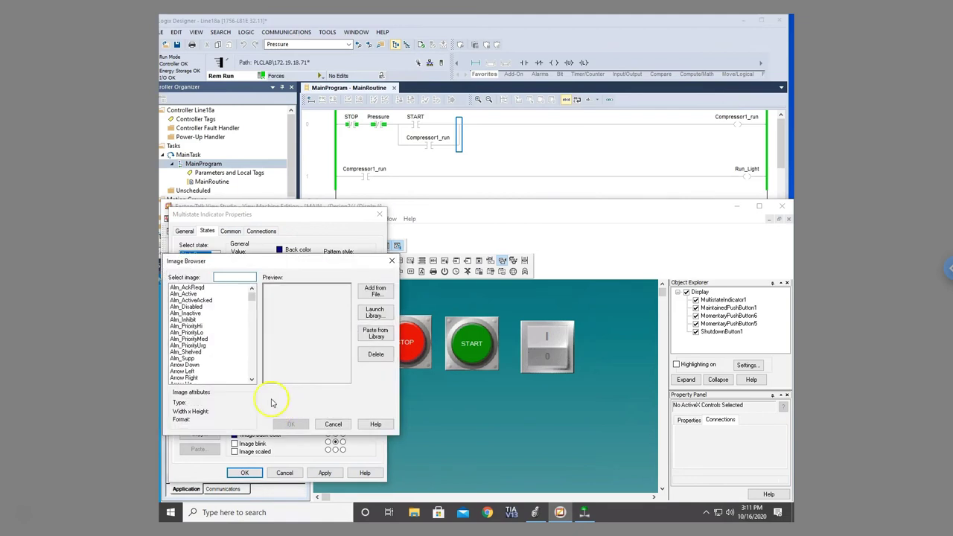
left_click(374, 311)
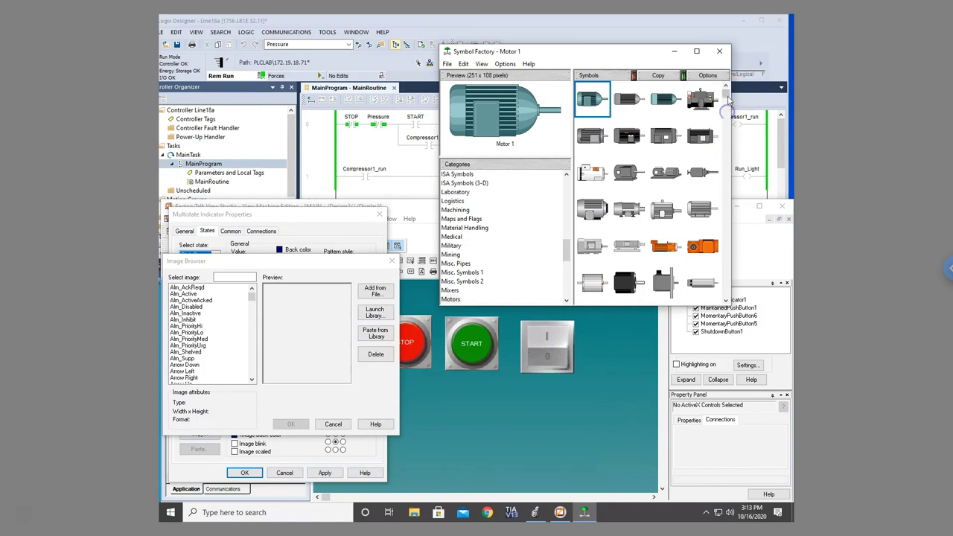
left_click(628, 103)
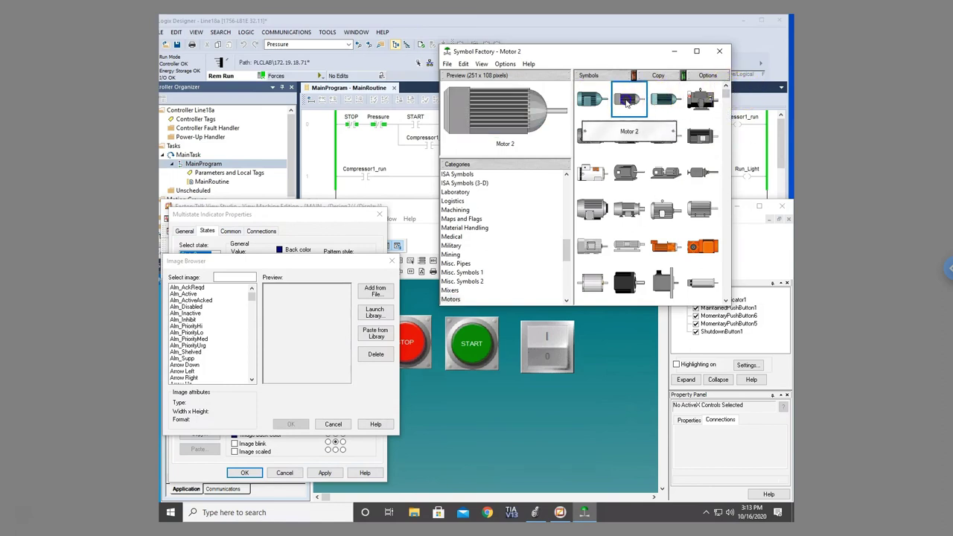
left_click(658, 75)
left_click(378, 334)
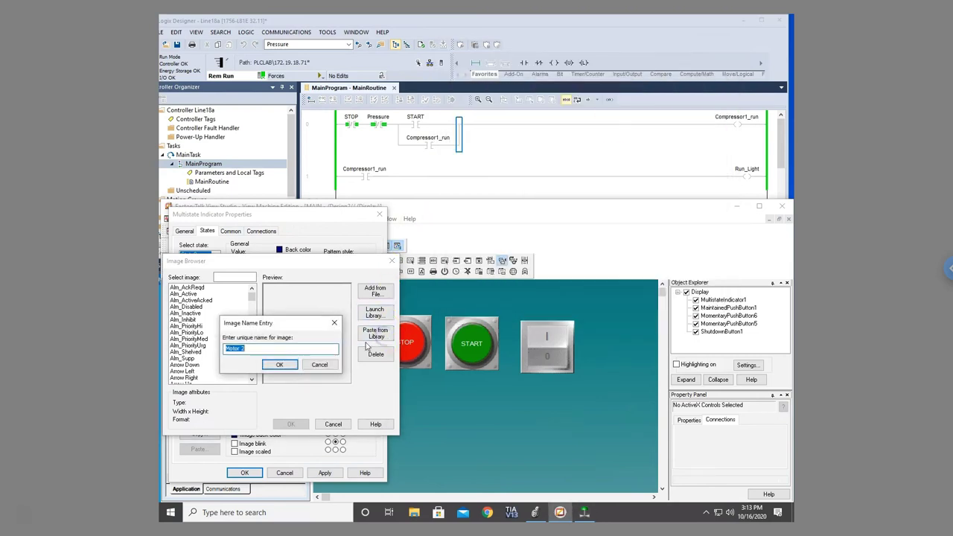
left_click(281, 366)
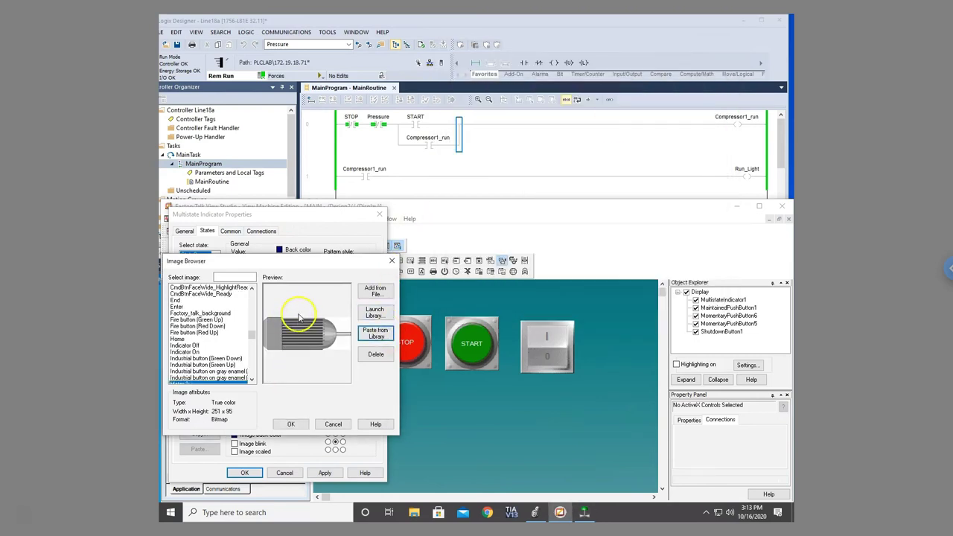
left_click(292, 423)
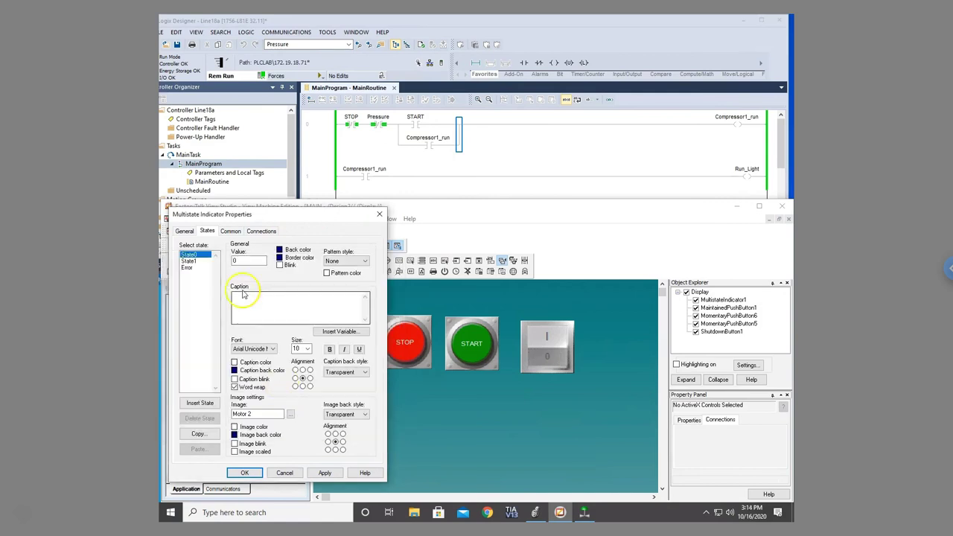
- Assign the teal Motor 3 library image to the indicator's State1
left_click(190, 262)
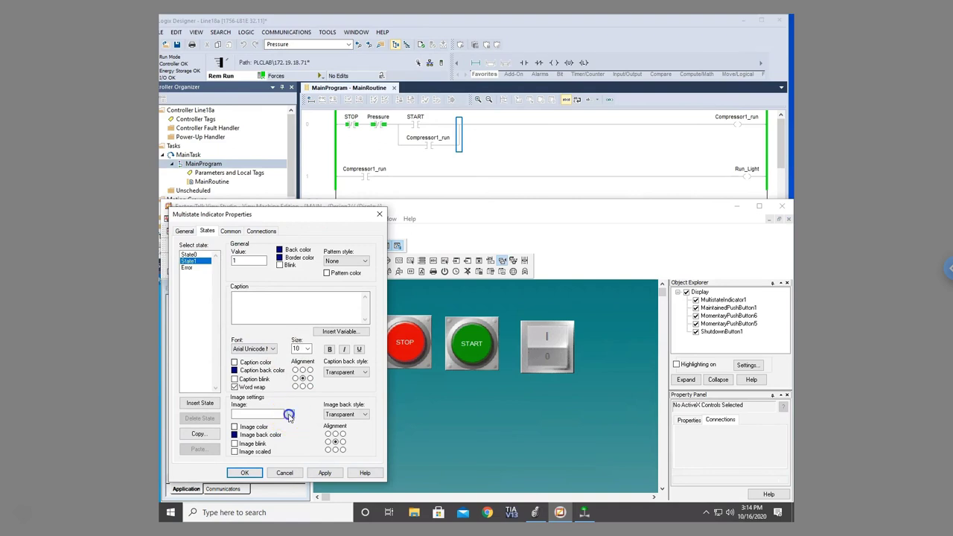
left_click(290, 414)
left_click(369, 314)
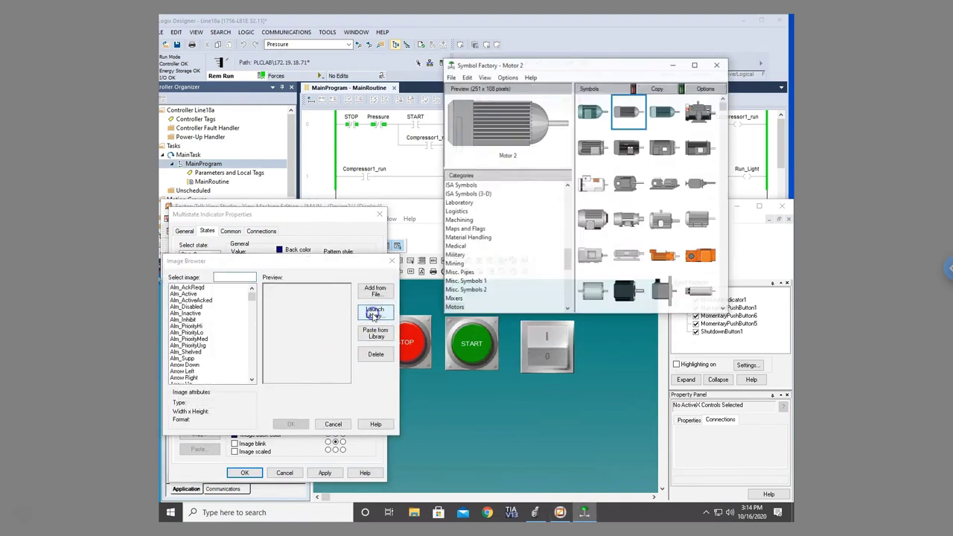
left_click(658, 97)
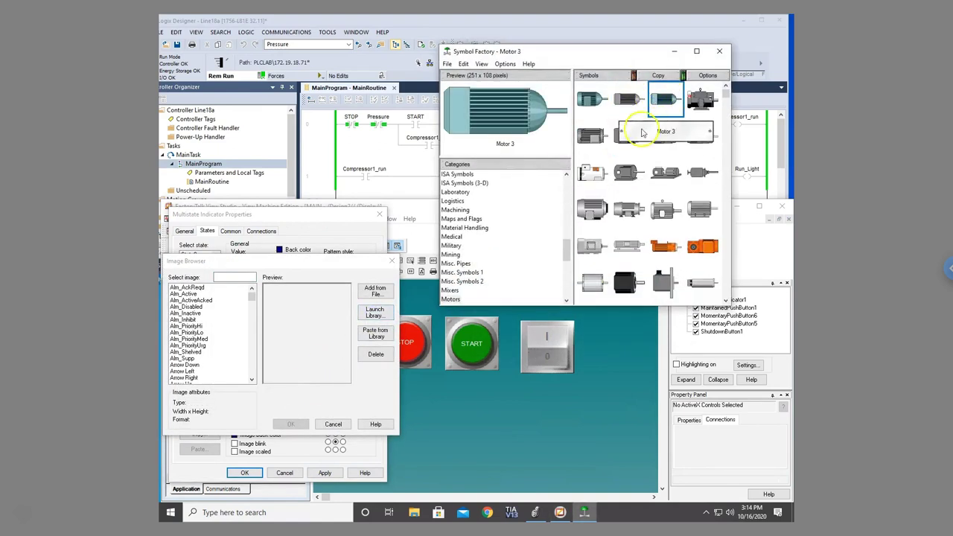
left_click(663, 75)
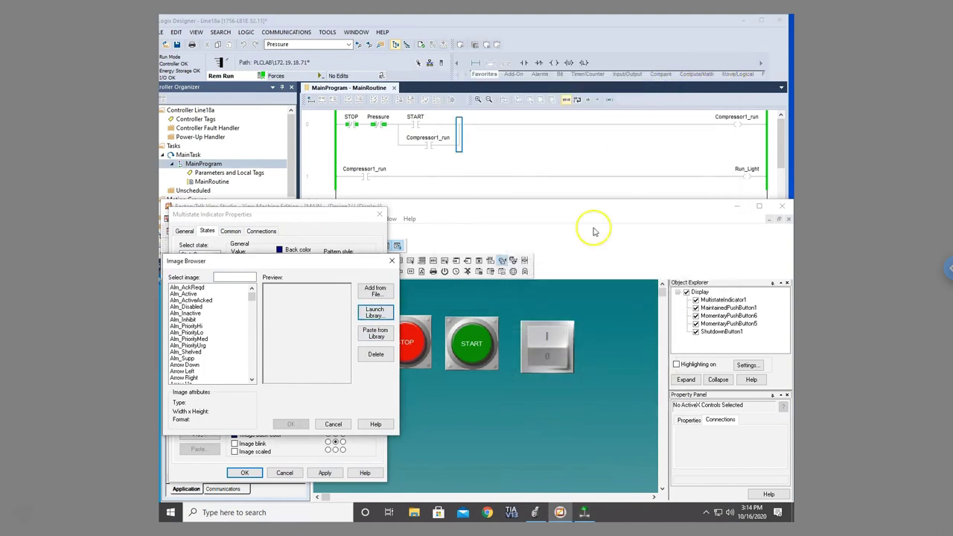
left_click(375, 333)
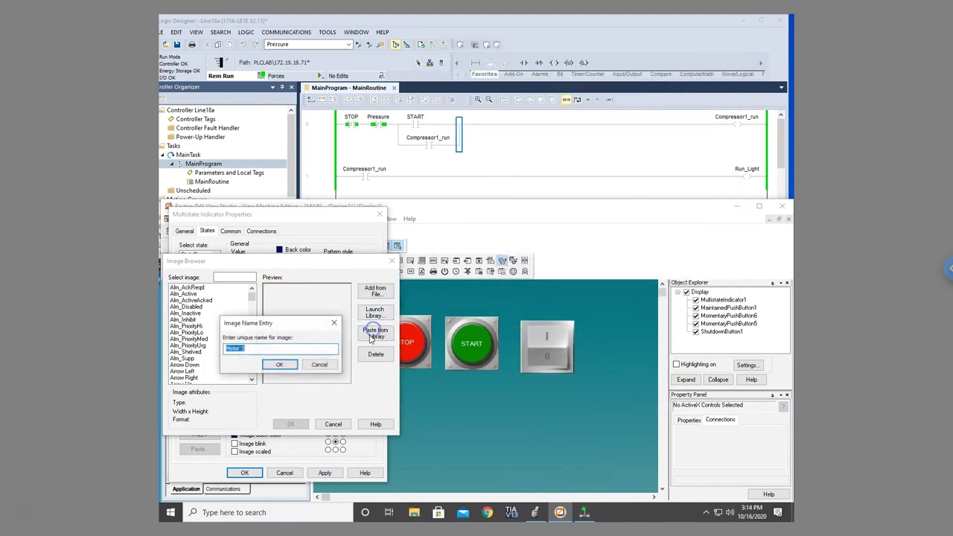
left_click(274, 361)
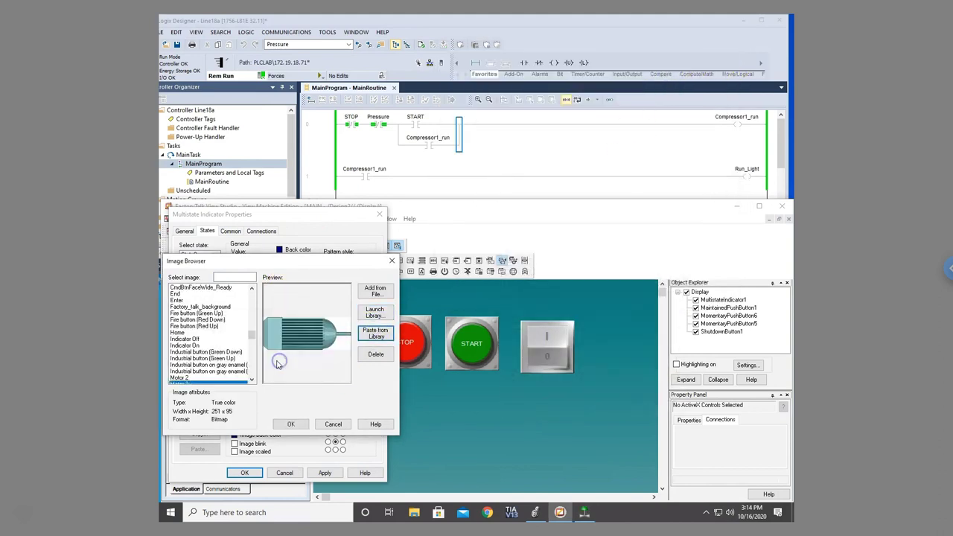
left_click(304, 426)
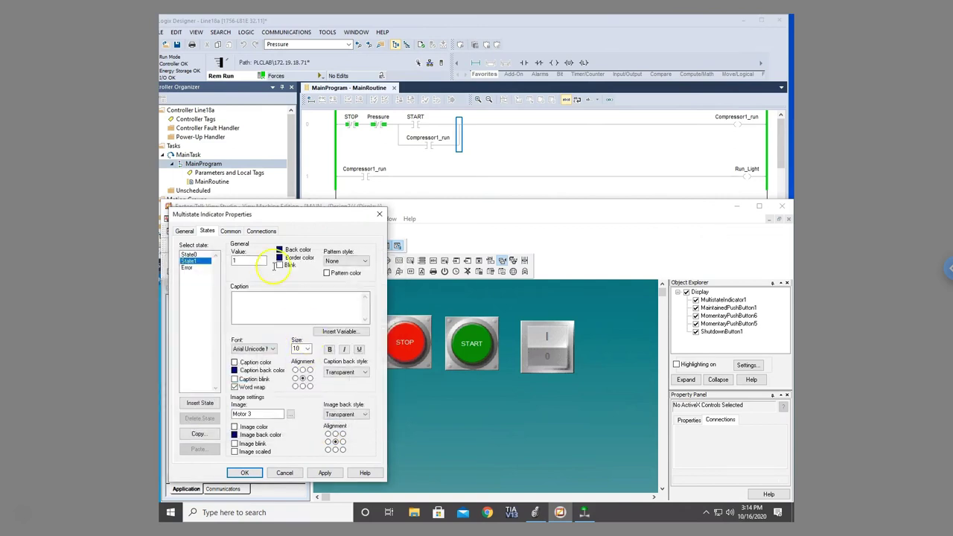
- Connect the multistate indicator to the MainProgram compressor run tag and close its properties
left_click(262, 230)
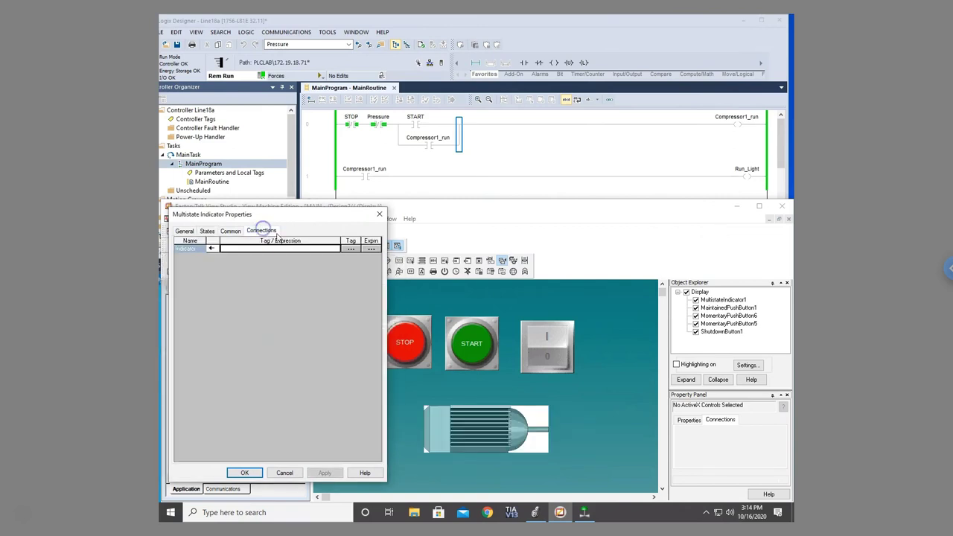
left_click(350, 248)
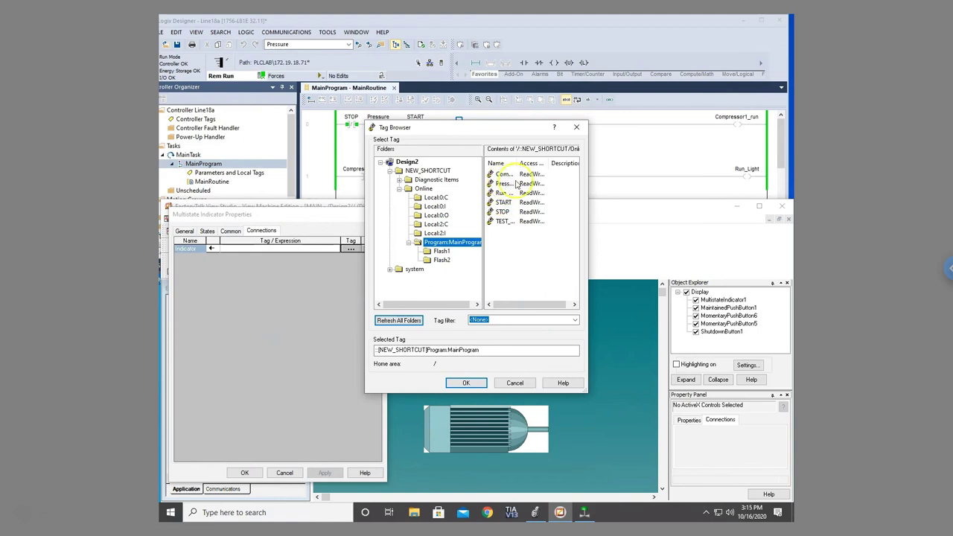
double_click(514, 176)
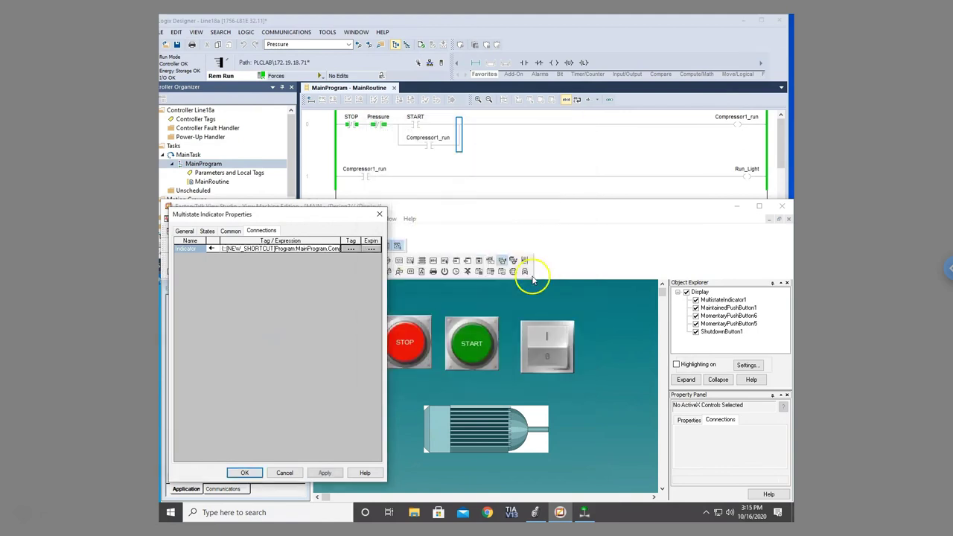
left_click(259, 475)
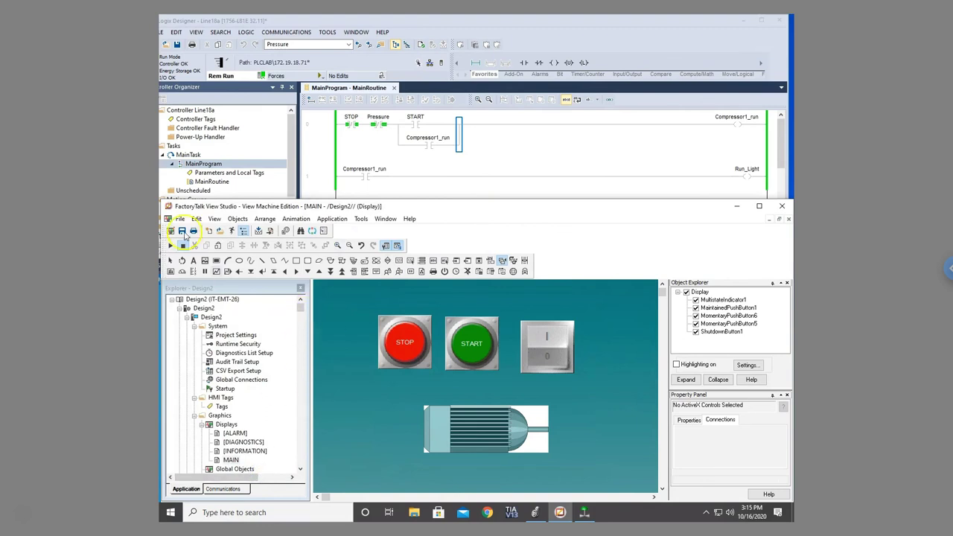
- Test-run the display and toggle the shutdown rocker switch several times
left_click(172, 248)
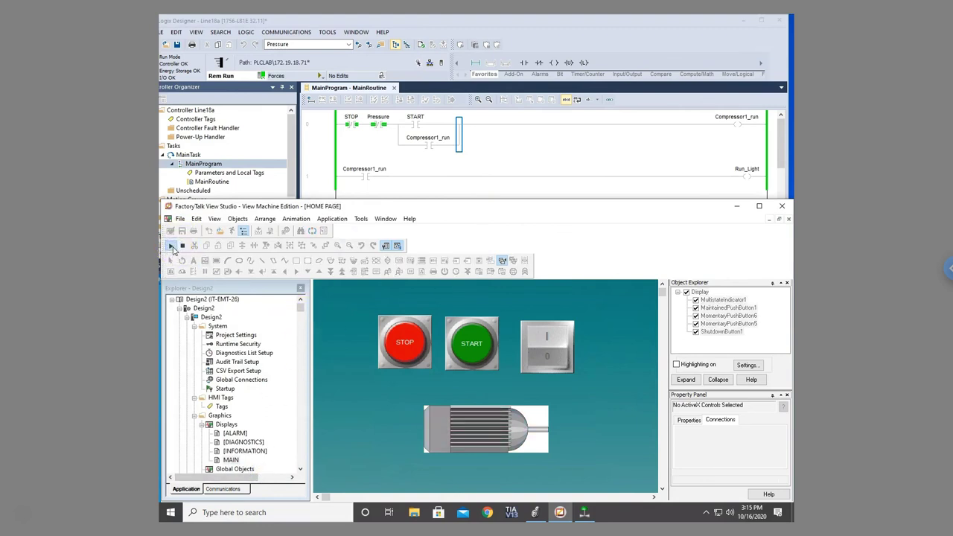
left_click(546, 358)
left_click(551, 339)
left_click(552, 360)
left_click(549, 362)
left_click(548, 358)
left_click(551, 332)
- Alternate START and STOP to run and stop the compressor motor image, ending running
left_click(475, 344)
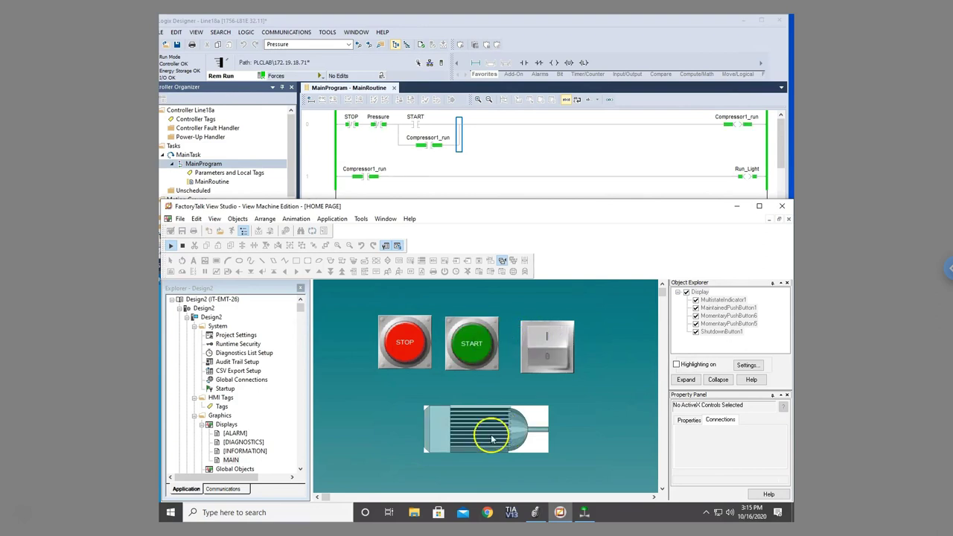
left_click(419, 344)
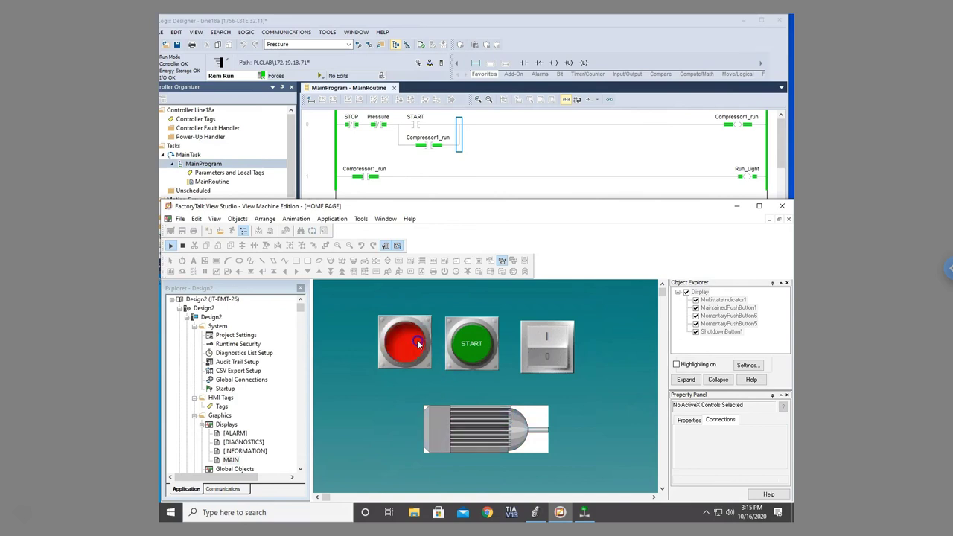
left_click(469, 343)
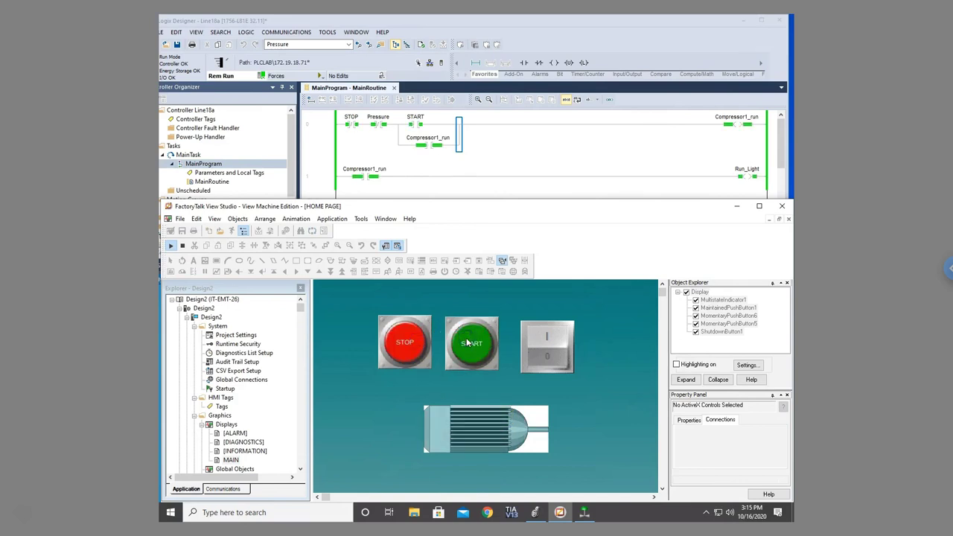
left_click(420, 347)
left_click(469, 347)
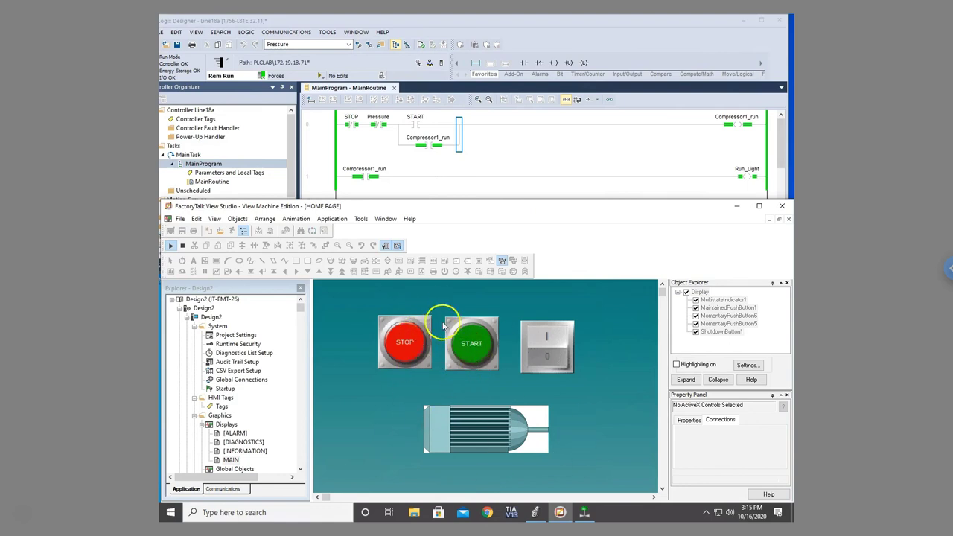